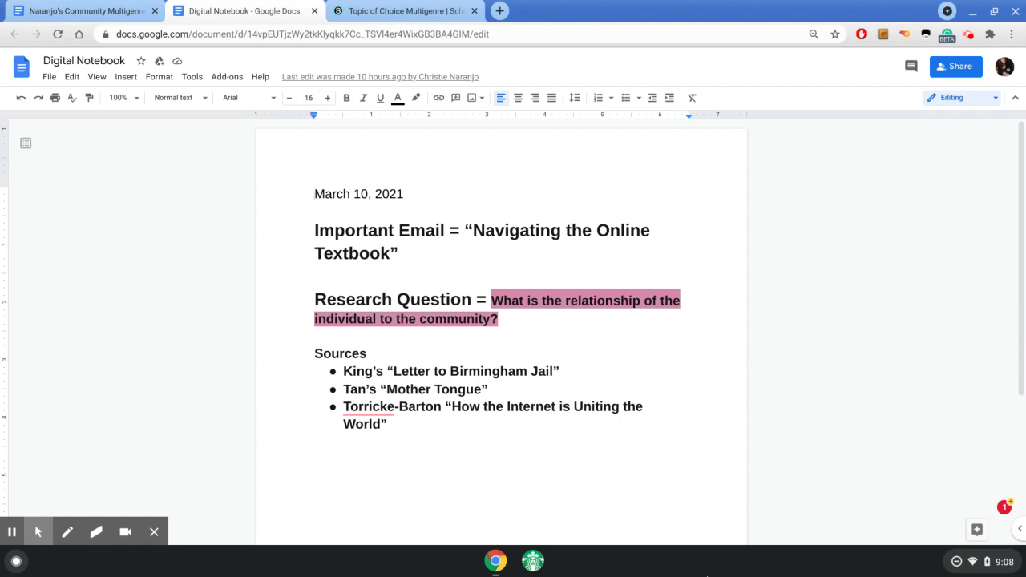
# - Add the line "First Blender:" below the Sources list, separated by a blank line
pyautogui.click(406, 427)
pyautogui.press('Return')
pyautogui.press('Return')
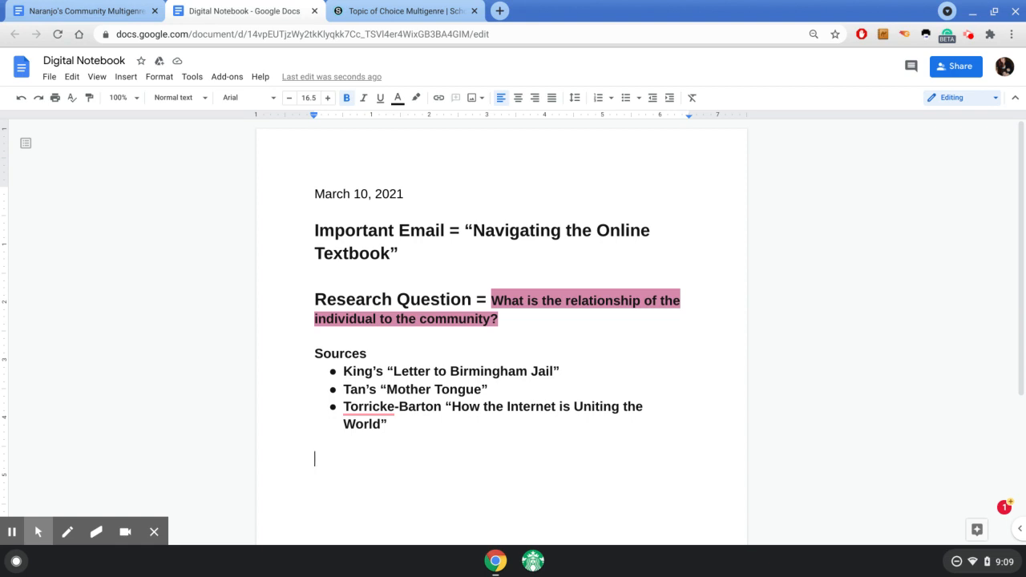
pyautogui.write('Flis')
pyautogui.press('BackSpace')
pyautogui.press('BackSpace')
pyautogui.press('BackSpace')
pyautogui.write('irst')
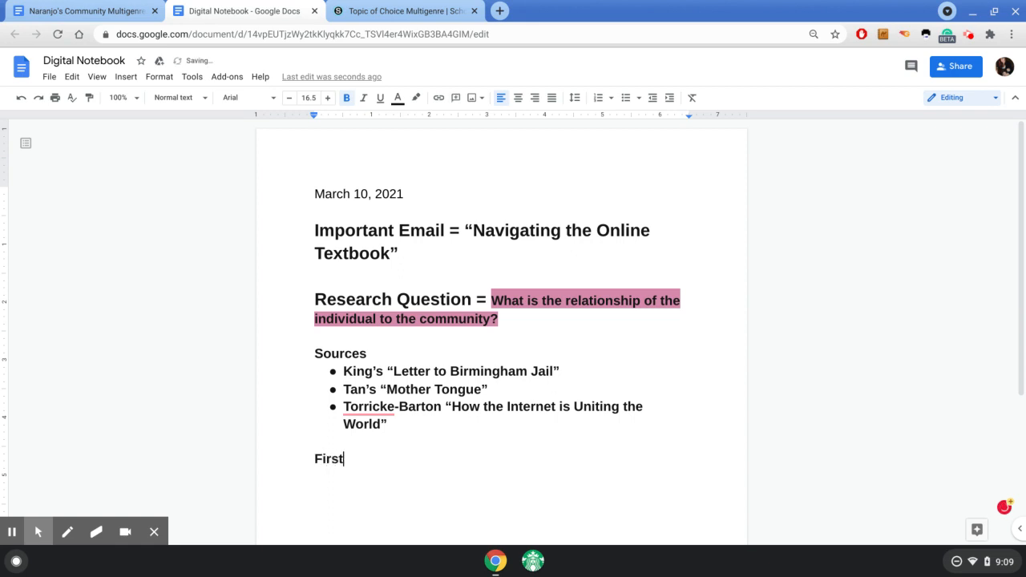
pyautogui.write(' Blender:')
pyautogui.press('Return')
pyautogui.press('Return')
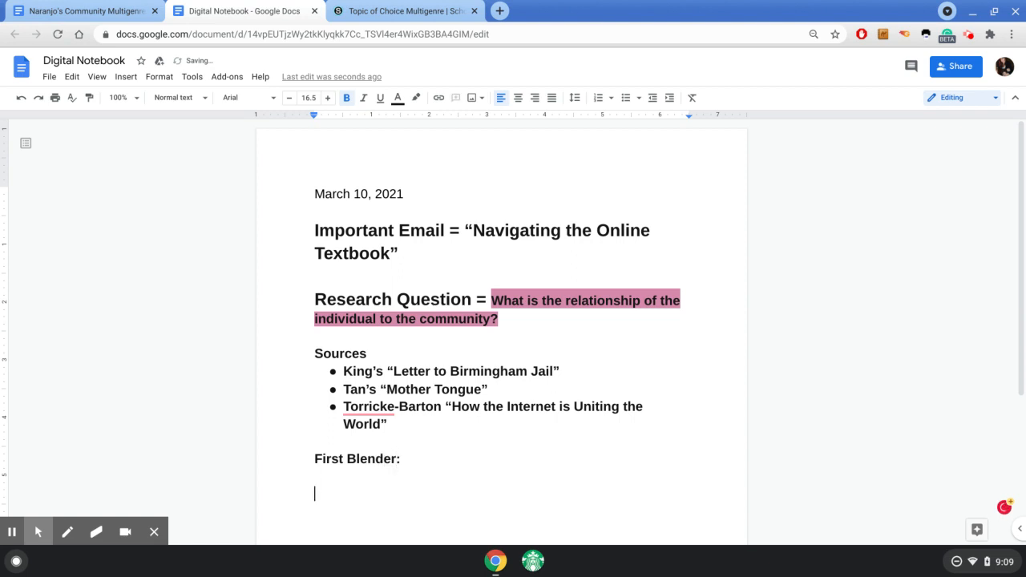
# - Add the lines "Second Blender:" and "Third Blender:" below the first one, with a blank line between them
pyautogui.write('Second Blande')
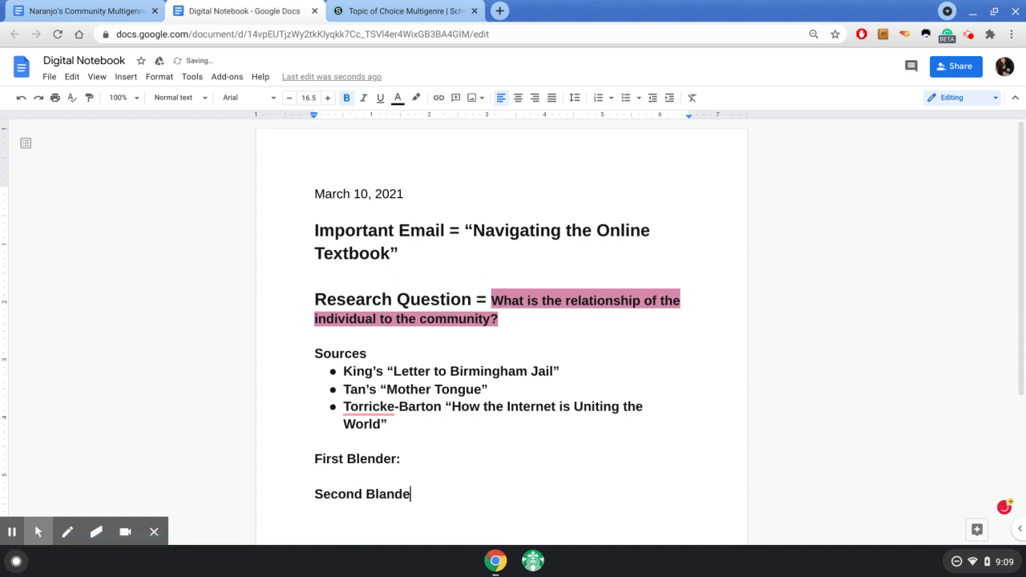
pyautogui.press('BackSpace')
pyautogui.press('BackSpace')
pyautogui.press('BackSpace')
pyautogui.press('BackSpace')
pyautogui.write('ender:')
pyautogui.press('Return')
pyautogui.press('Return')
pyautogui.write('Third Blender')
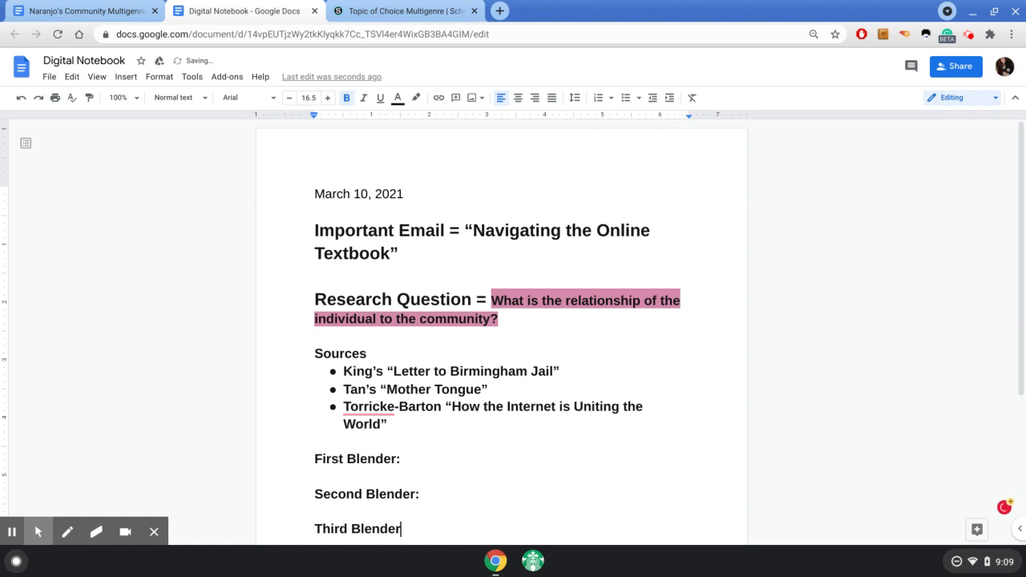
pyautogui.write(':')
# - Label the First Blender "One Person", the Second Blender "Small Community" and the Third Blender "Global Community"
pyautogui.click(414, 460)
pyautogui.write('One Perso')
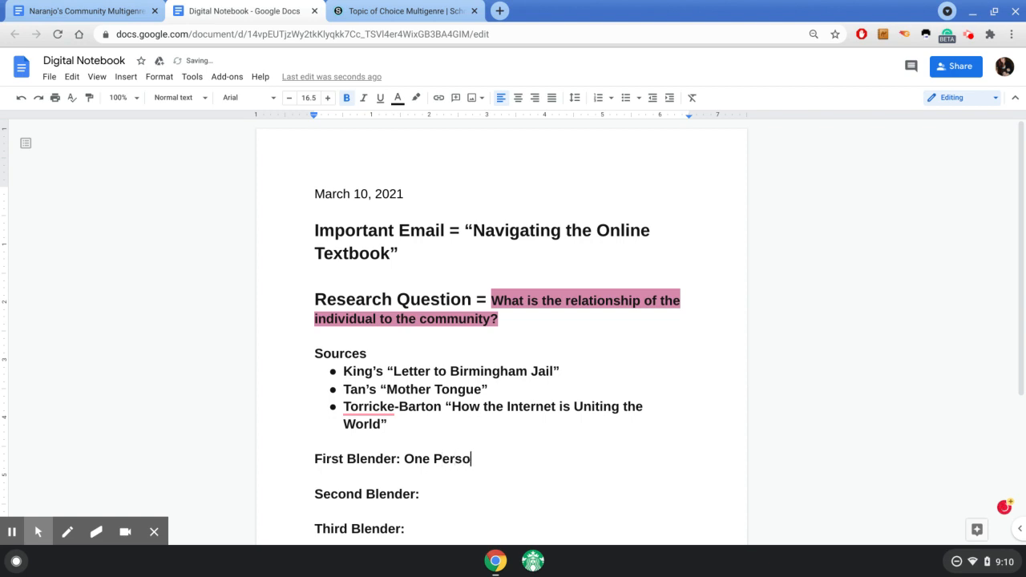
pyautogui.write('n')
pyautogui.click(439, 495)
pyautogui.write('Small Community')
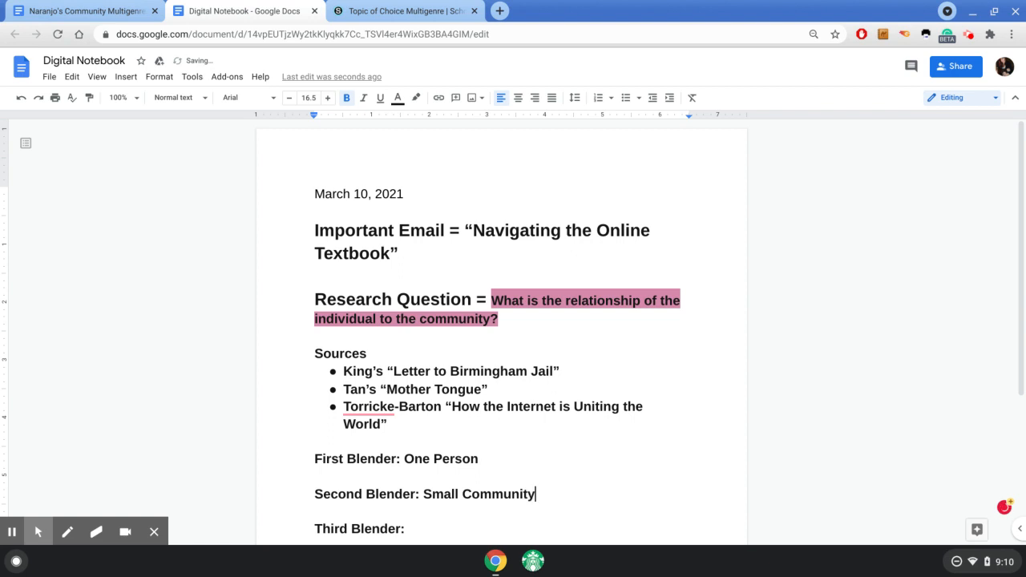
pyautogui.click(418, 529)
pyautogui.write('Global Community')
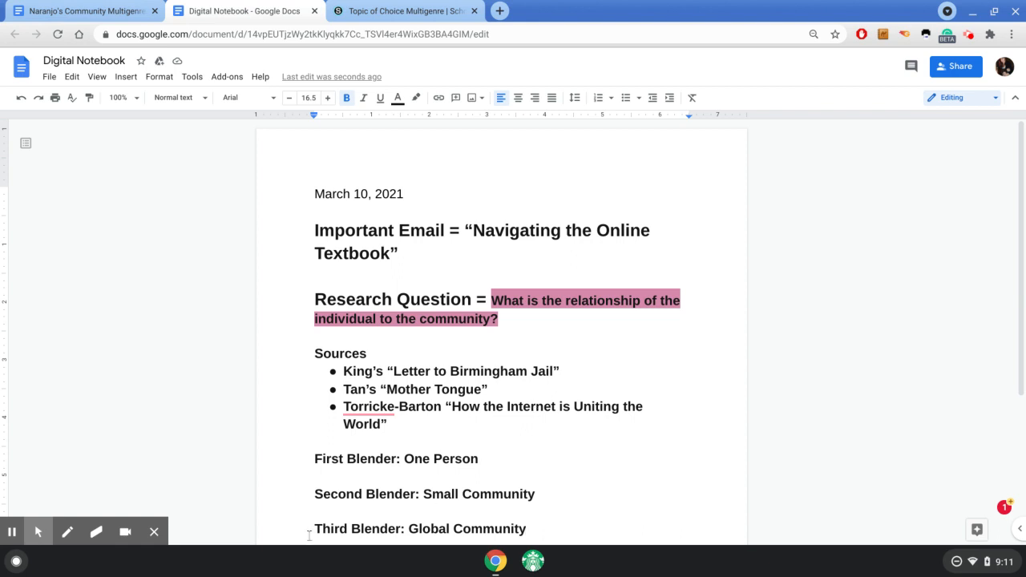
# - Start a bulleted list under the First Blender line with the item "Journal Entry"
pyautogui.scroll(-2, 476, 473)
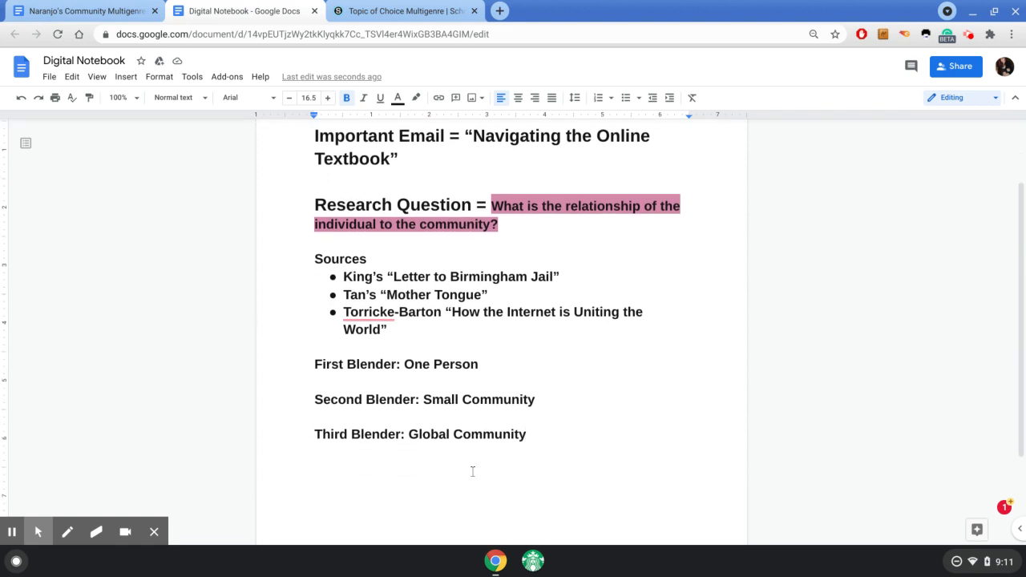
pyautogui.click(488, 364)
pyautogui.press('Return')
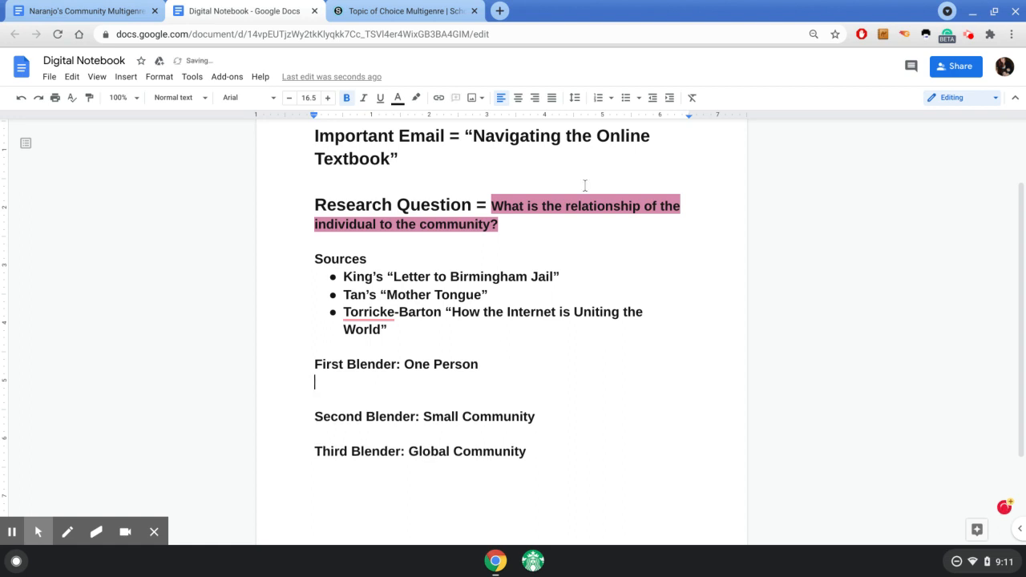
pyautogui.click(625, 98)
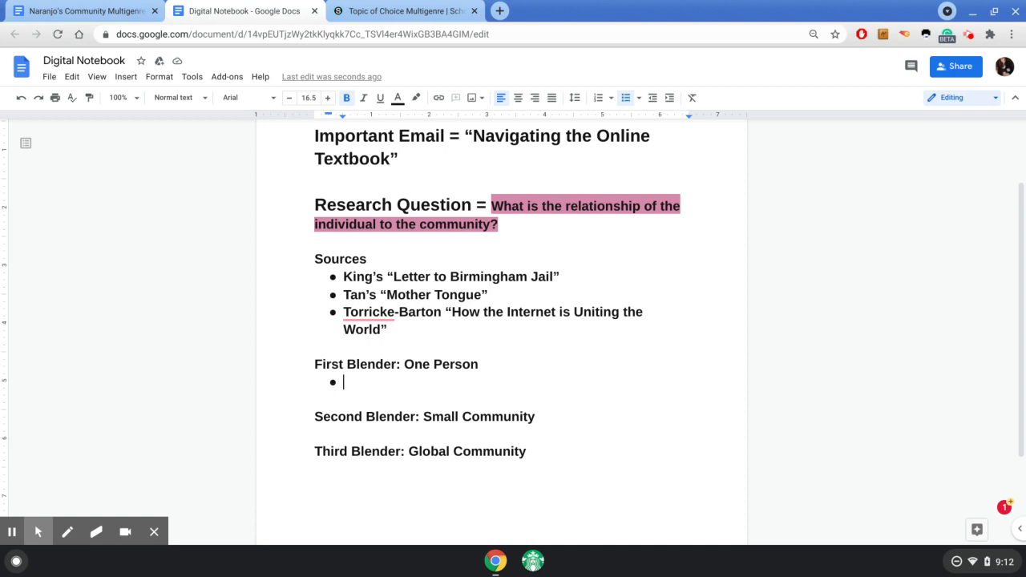
pyautogui.write('Jouranl')
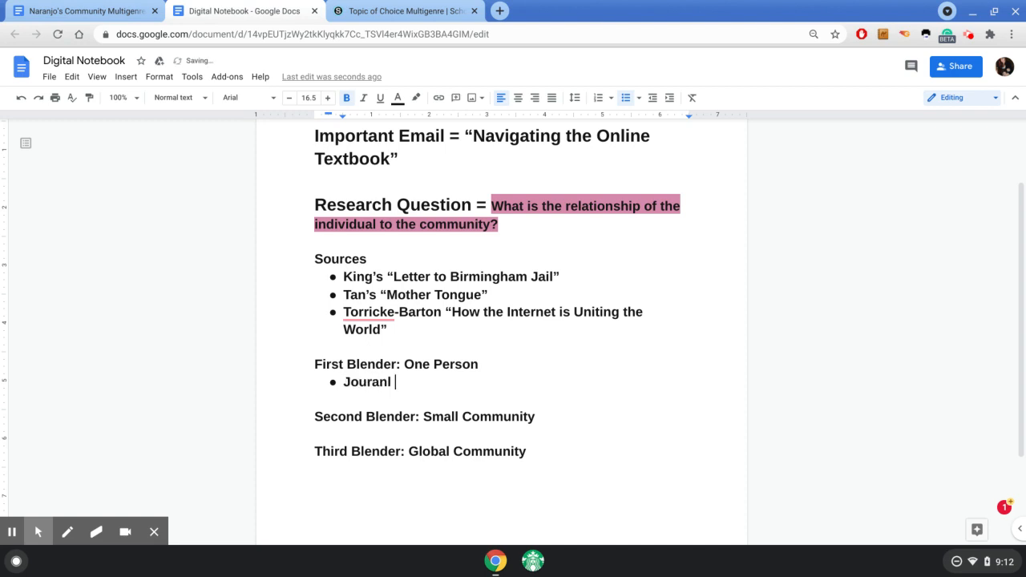
pyautogui.press('BackSpace')
pyautogui.press('BackSpace')
pyautogui.write('nal Entry')
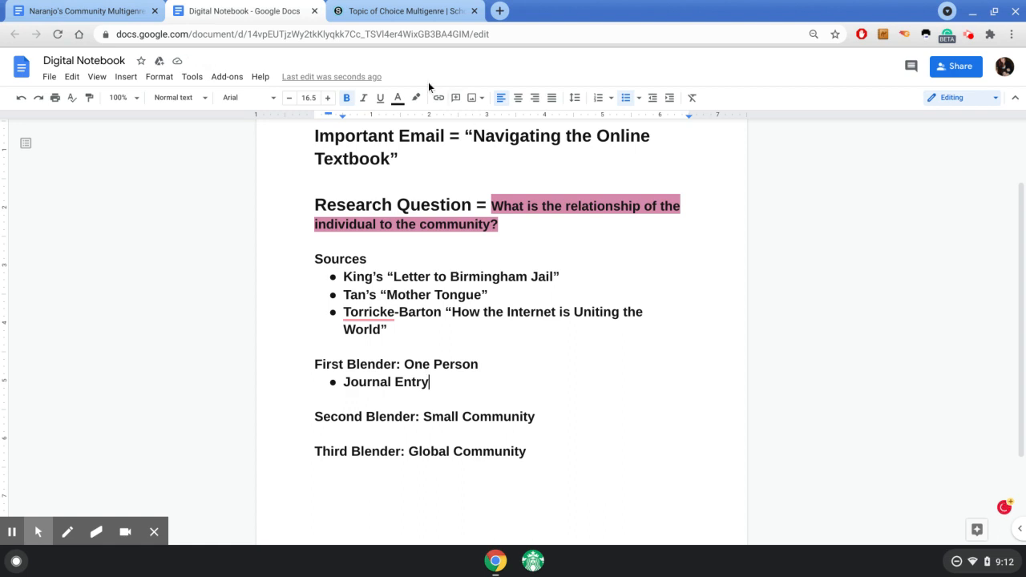
# - Switch to Schoology, open "A Brief List of Genres" in its own browser tab and look through the listed genres
pyautogui.click(357, 12)
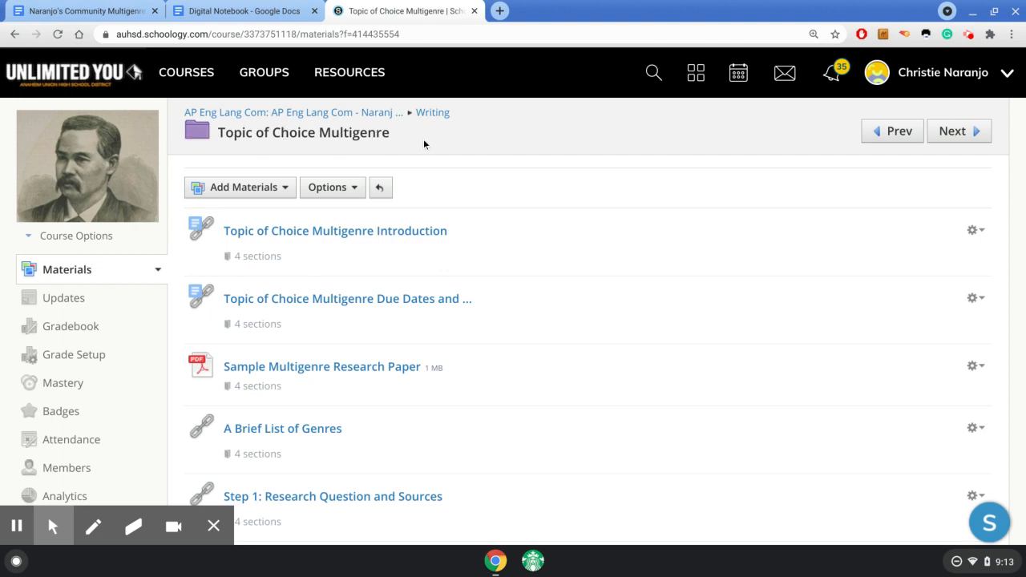
pyautogui.scroll(-1, 489, 283)
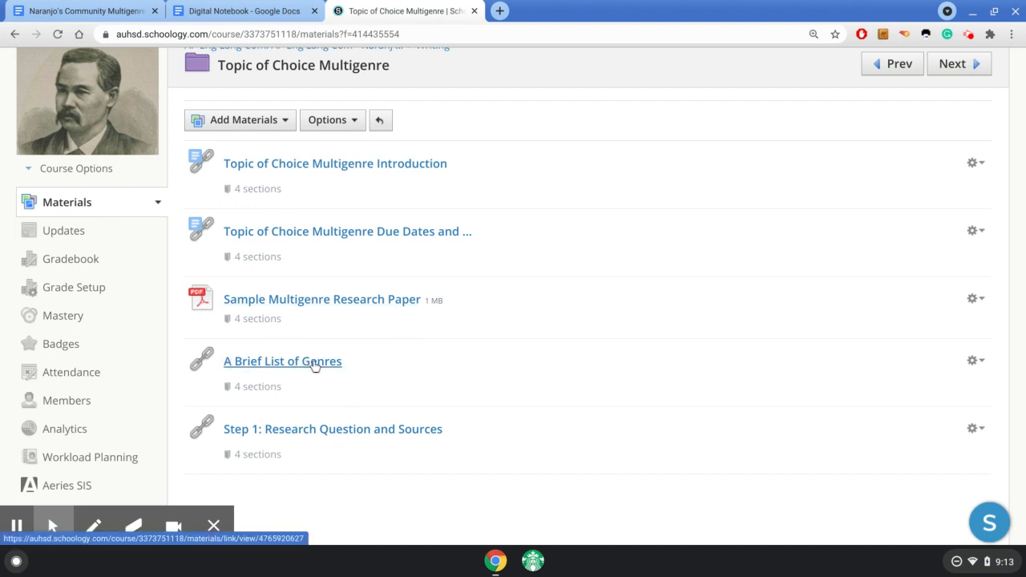
pyautogui.click(315, 365)
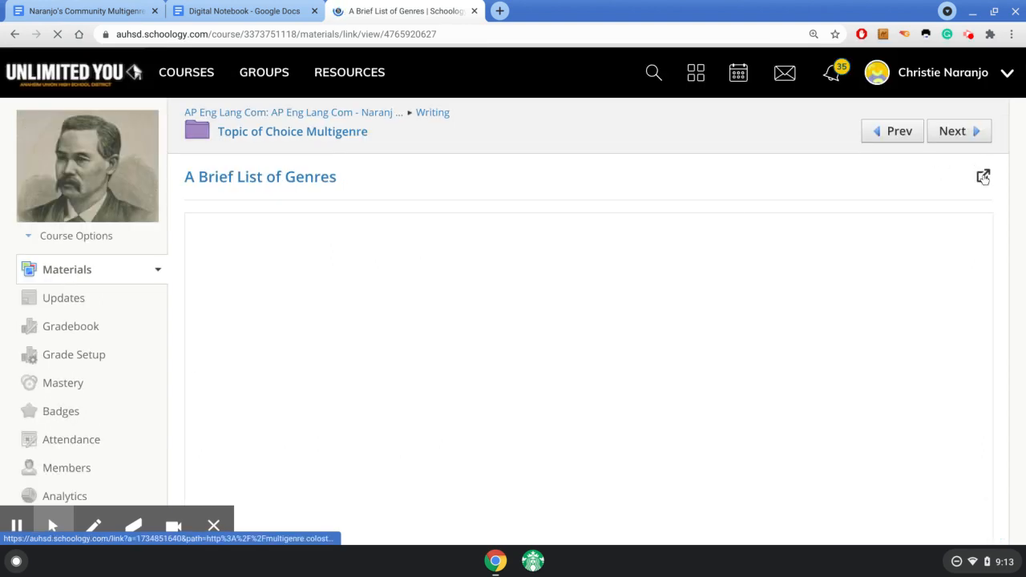
pyautogui.click(983, 177)
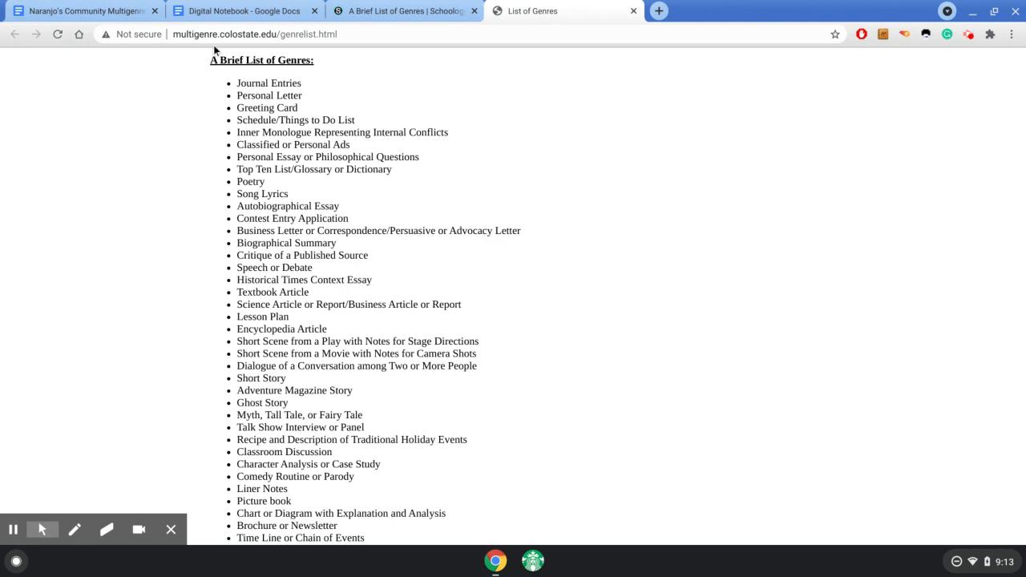
pyautogui.scroll(-2, 409, 289)
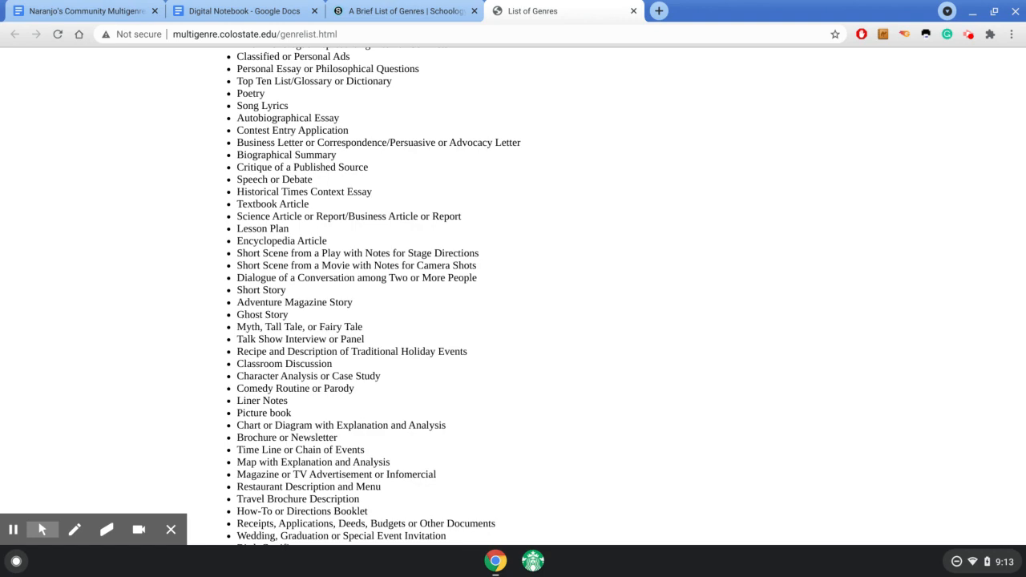
pyautogui.scroll(-5, 453, 325)
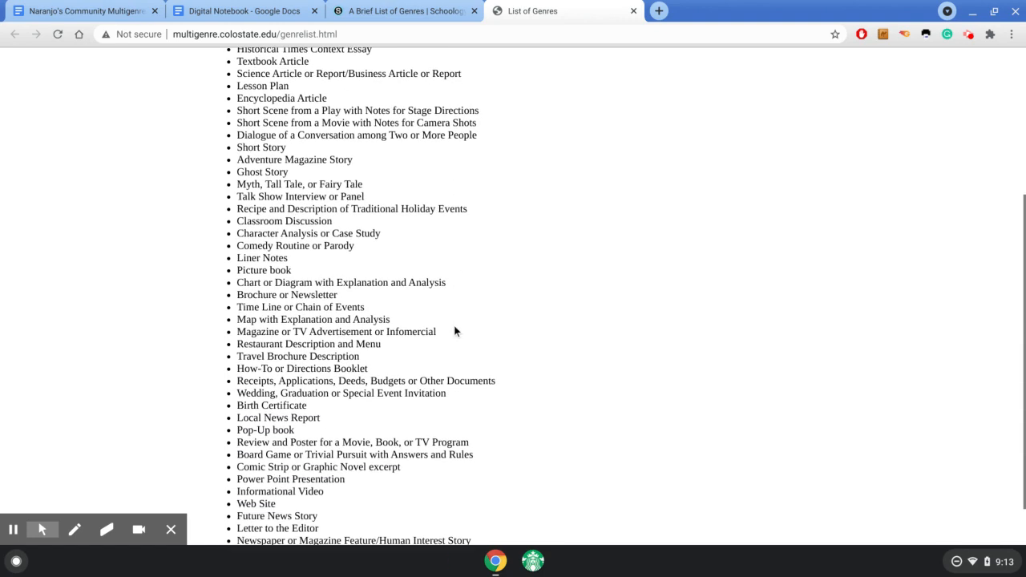
pyautogui.scroll(2, 454, 326)
pyautogui.press('Home')
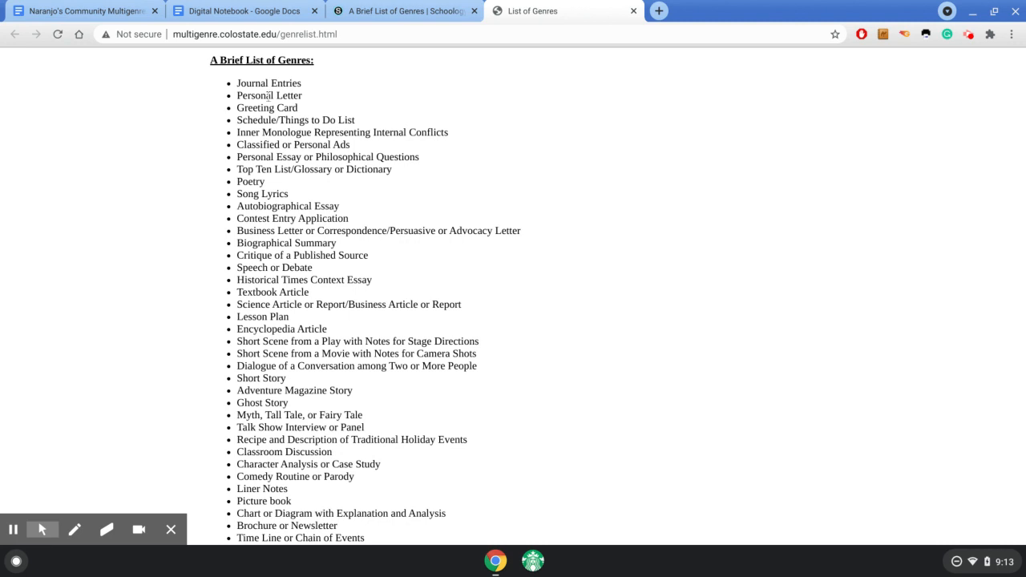
# - Return to the Digital Notebook and extend the Journal Entry bullet with "(me) = How I wanted to help Harp Seal Pups"
pyautogui.click(200, 16)
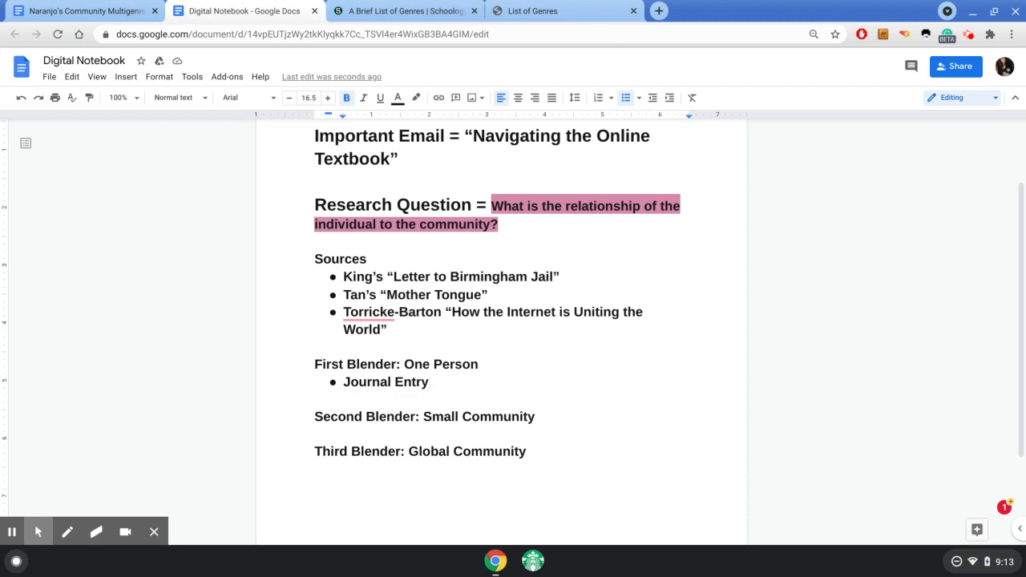
pyautogui.write('(me)=')
pyautogui.press('BackSpace')
pyautogui.press('BackSpace')
pyautogui.write('=')
pyautogui.write('How ')
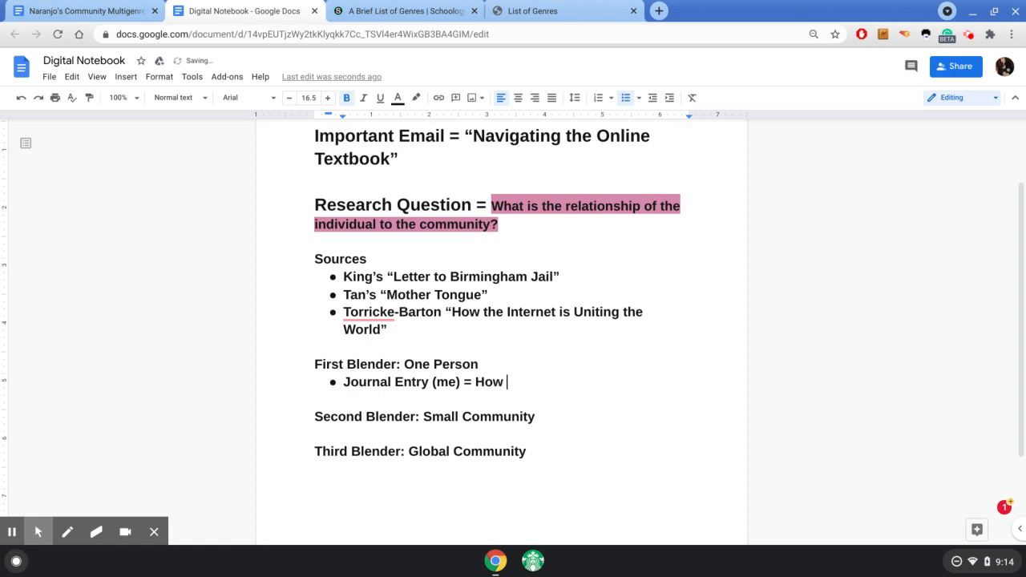
pyautogui.write('I wanted to ')
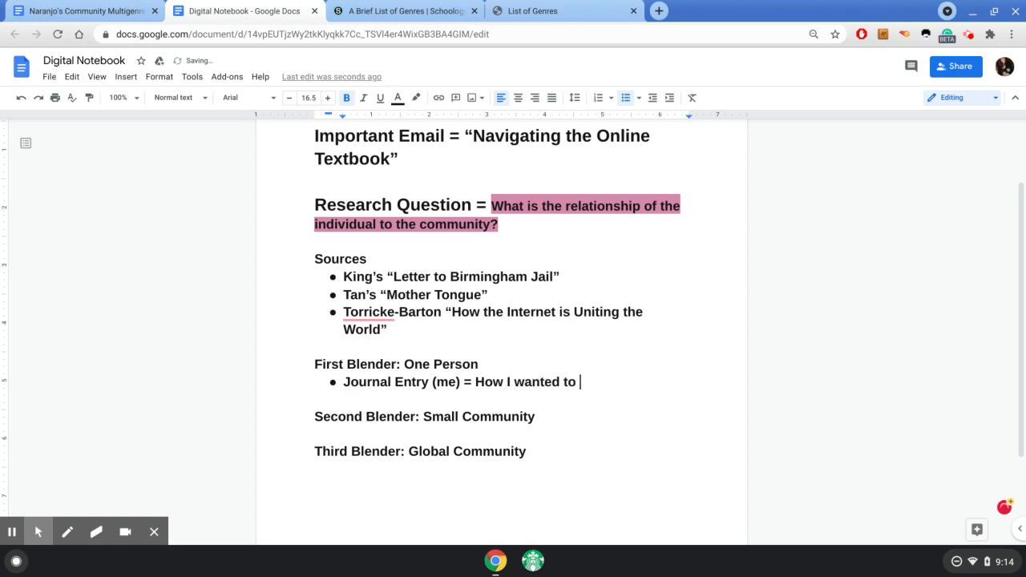
pyautogui.write('help Harp Se')
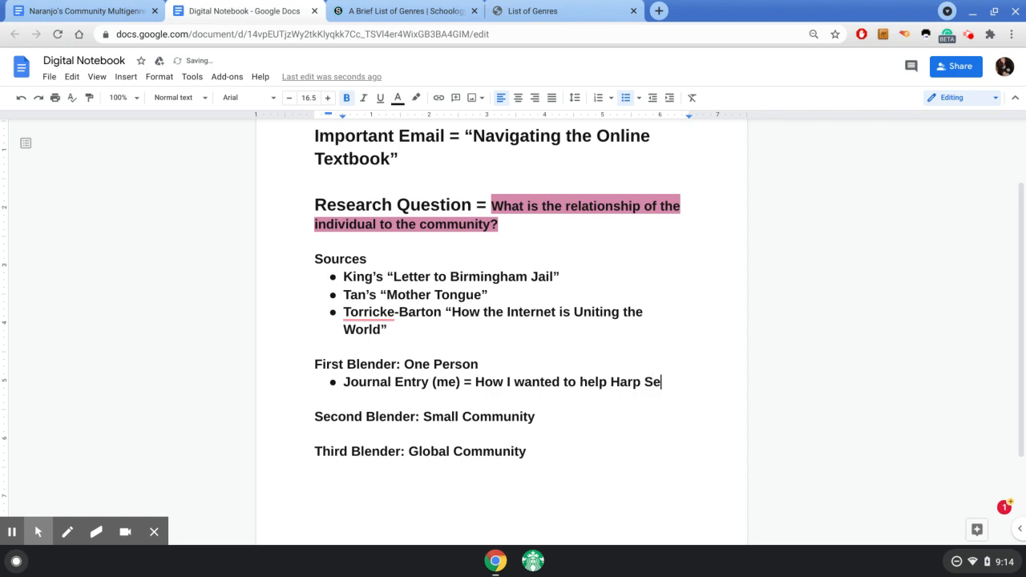
pyautogui.write('al Pup')
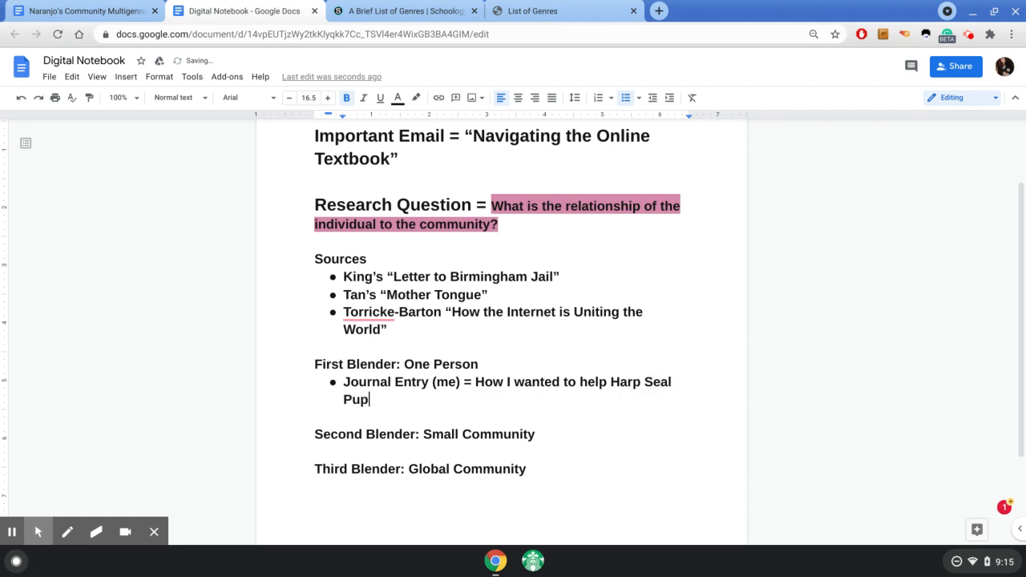
pyautogui.write('s')
# - Add a second First Blender bullet reading "Top Ten List on One Person Making a Difference"
pyautogui.press('Return')
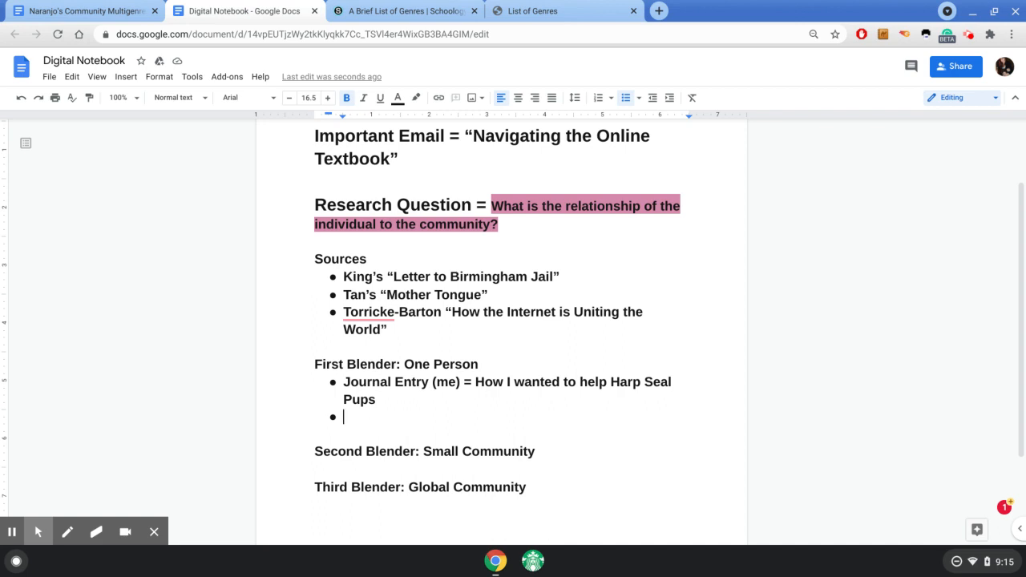
pyautogui.write('Top Ten ')
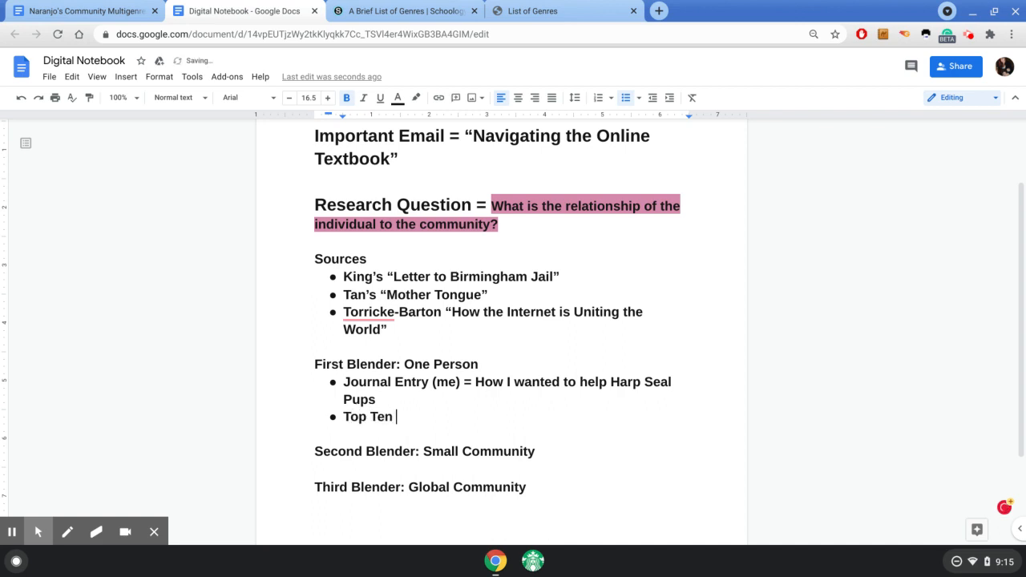
pyautogui.write('List on One P')
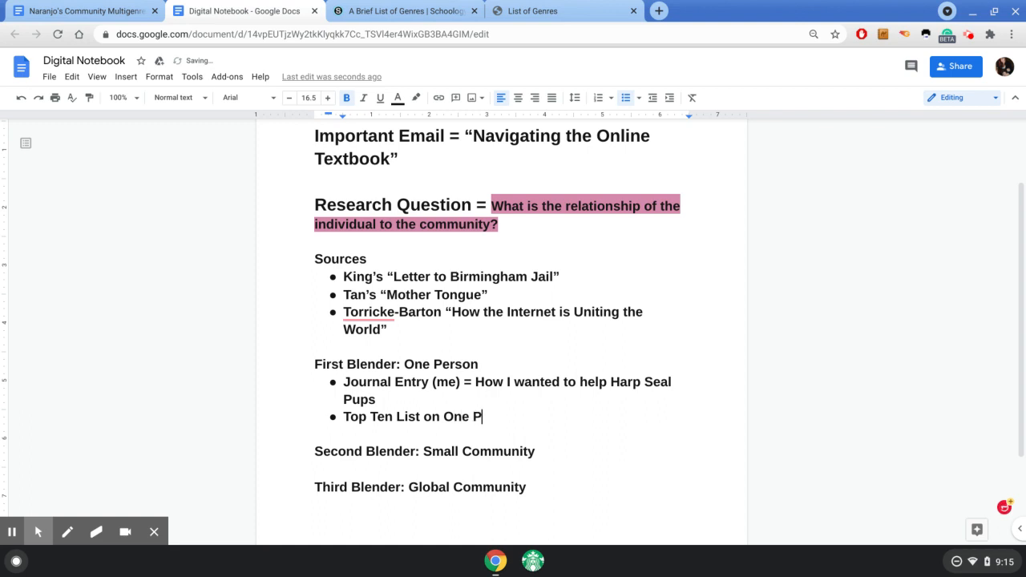
pyautogui.write('erson Mak')
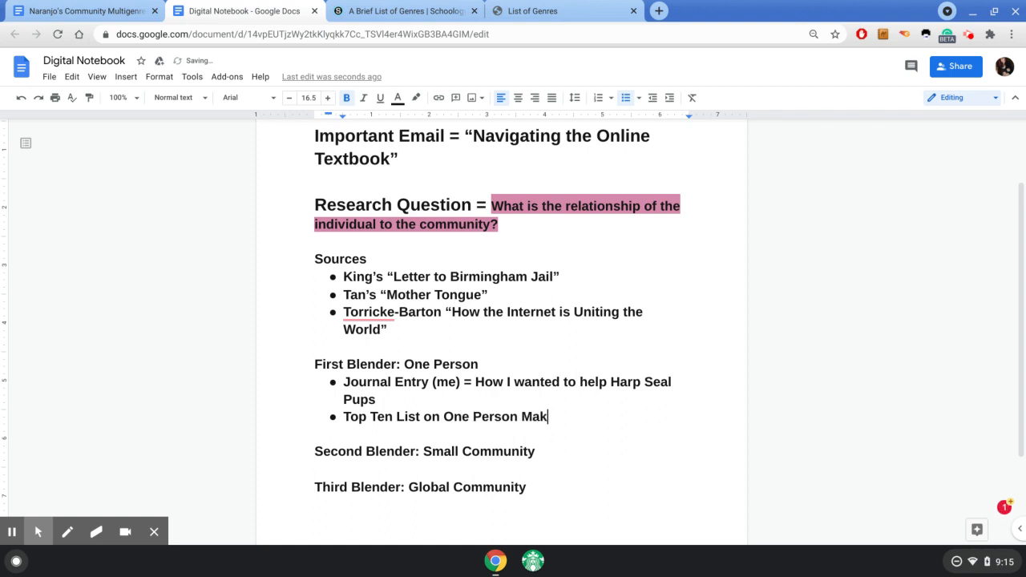
pyautogui.write('ing a Diff')
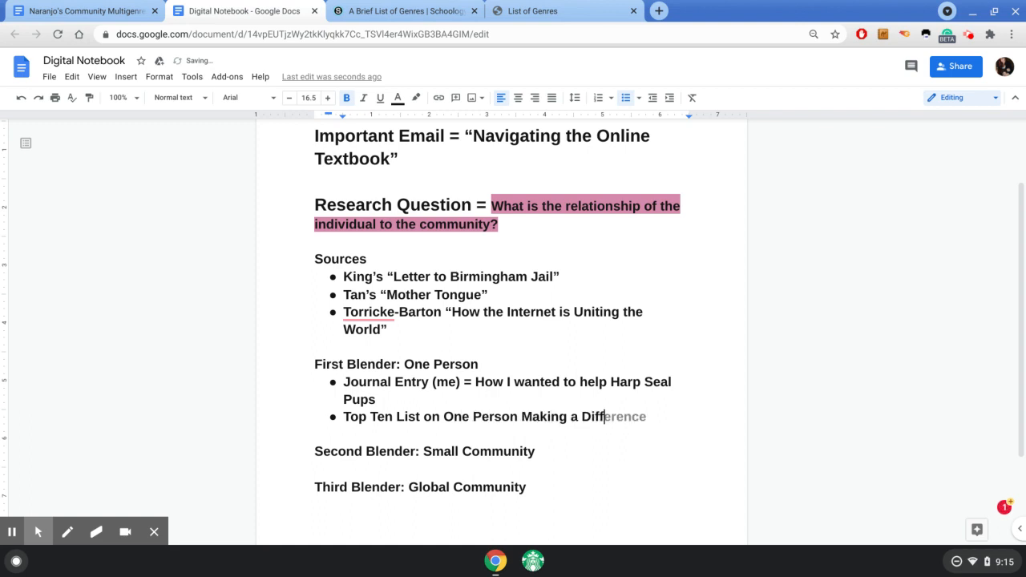
pyautogui.write('erence')
# - Add a third First Blender bullet reading "Dictionary Definition of an Individual"
pyautogui.press('Return')
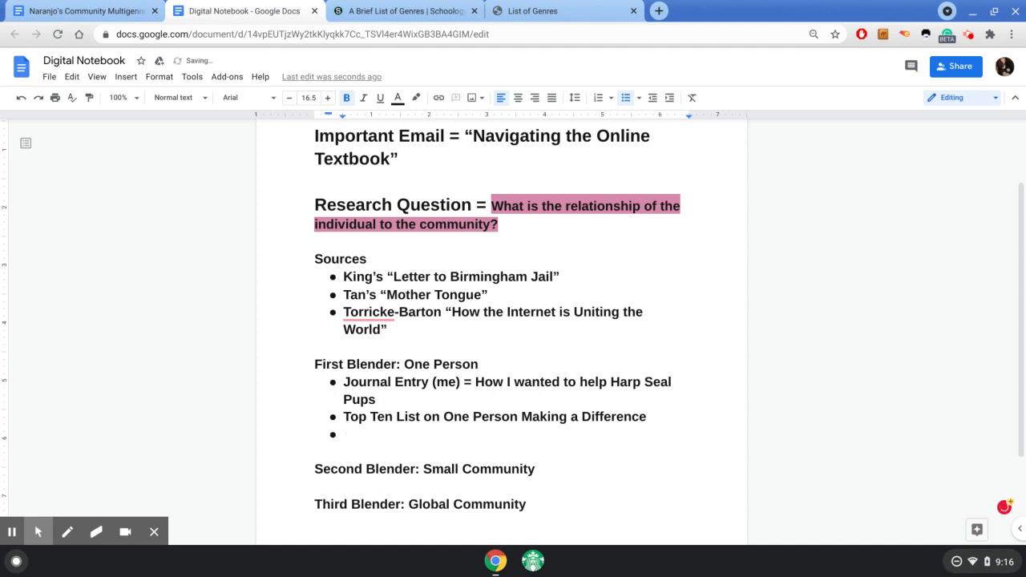
pyautogui.write('Dictionary')
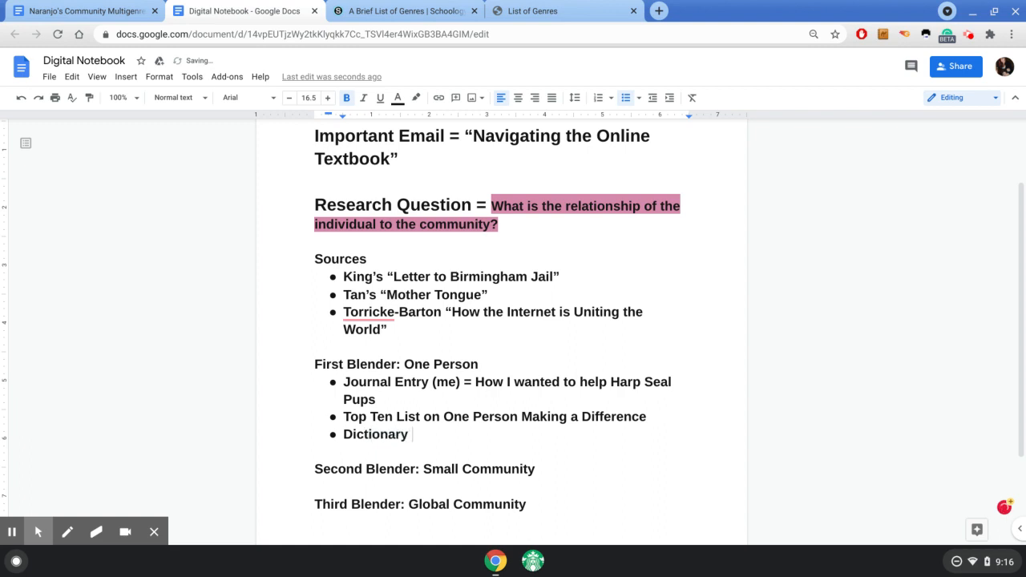
pyautogui.write(' Definition of a')
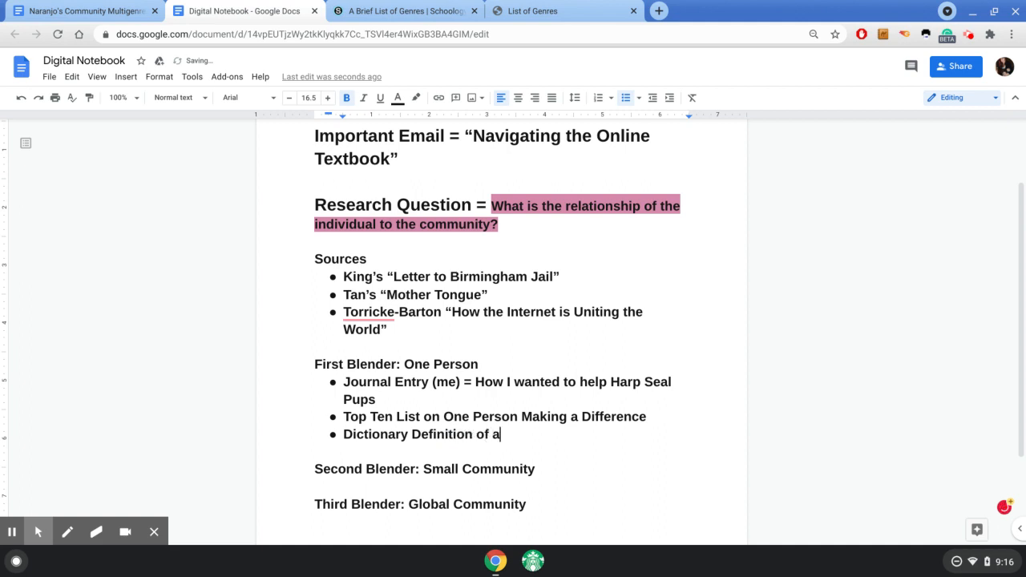
pyautogui.write('n Individual')
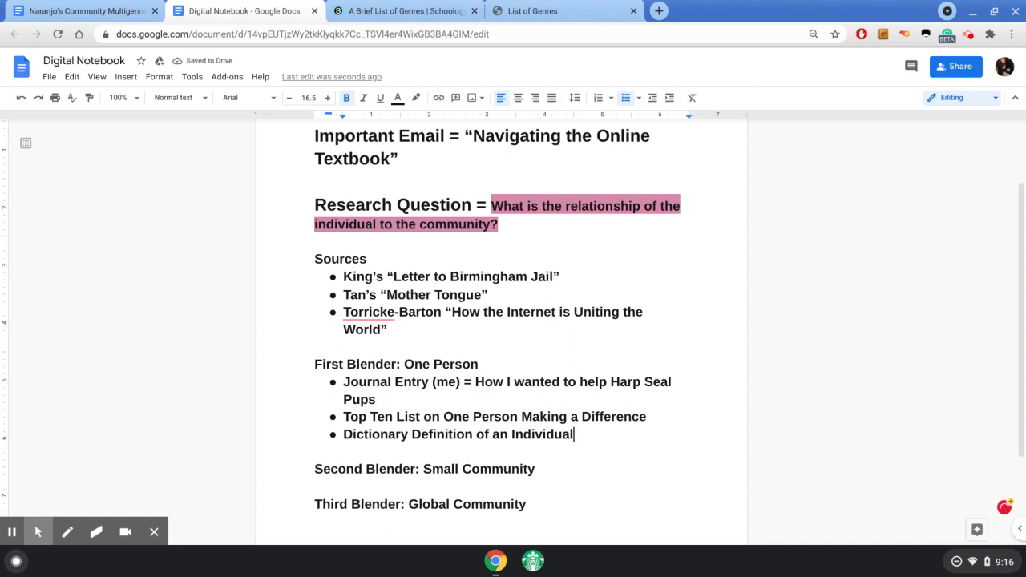
# - Delete the word "an" before "Individual" in the dictionary definition bullet
pyautogui.press('Left')
pyautogui.press('Left')
pyautogui.press('Left')
pyautogui.press('Left')
pyautogui.press('Left')
pyautogui.press('Left')
pyautogui.press('Left')
pyautogui.press('Left')
pyautogui.press('Left')
pyautogui.press('Left')
pyautogui.press('BackSpace')
pyautogui.press('BackSpace')
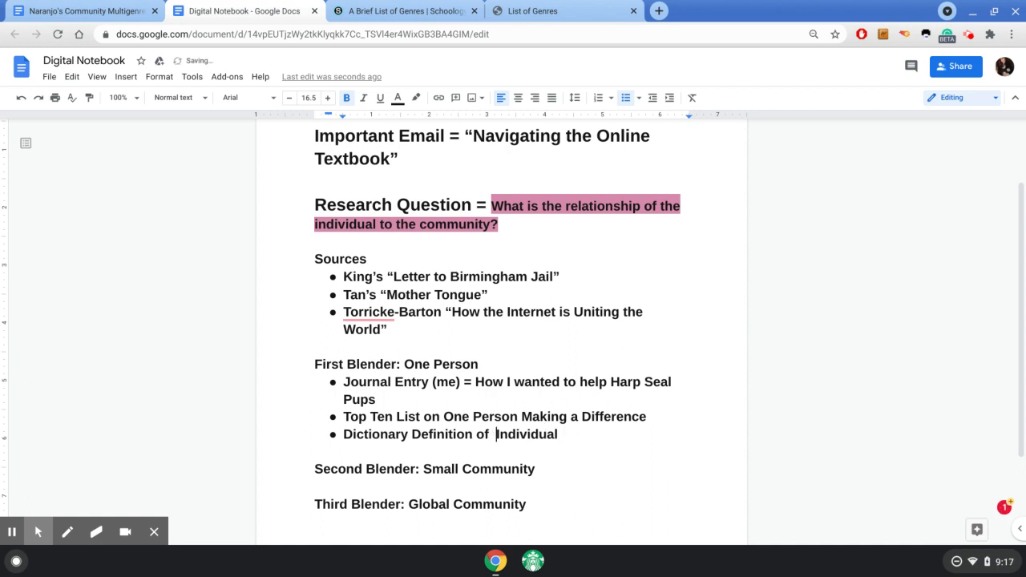
# - Enclose the word "Individual" in quotation marks in the dictionary definition bullet
pyautogui.write('"')
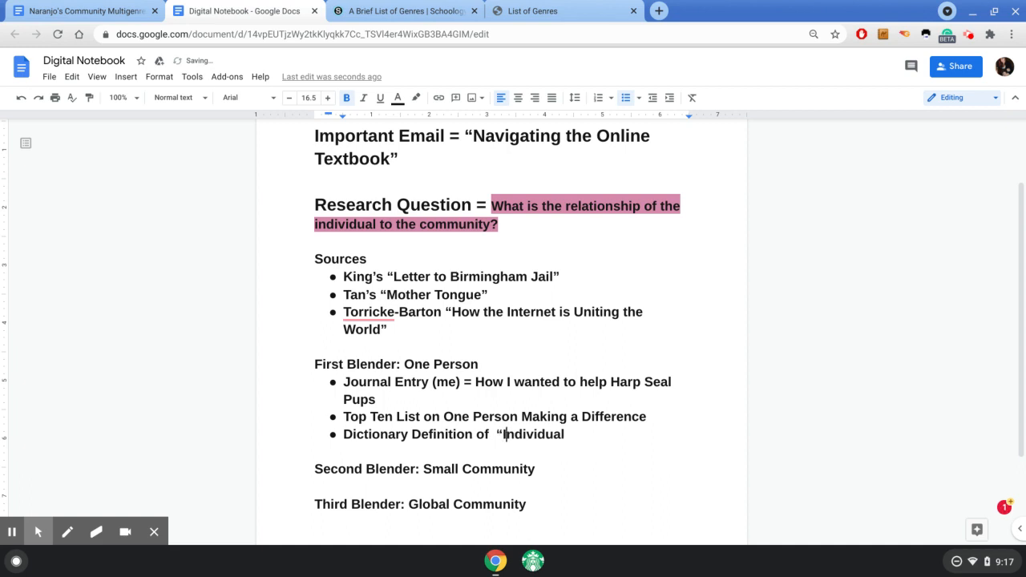
pyautogui.write('"')
# - Switch to the blank Community Multigenre Paper document and enter "Title Page" as its first line
pyautogui.click(52, 14)
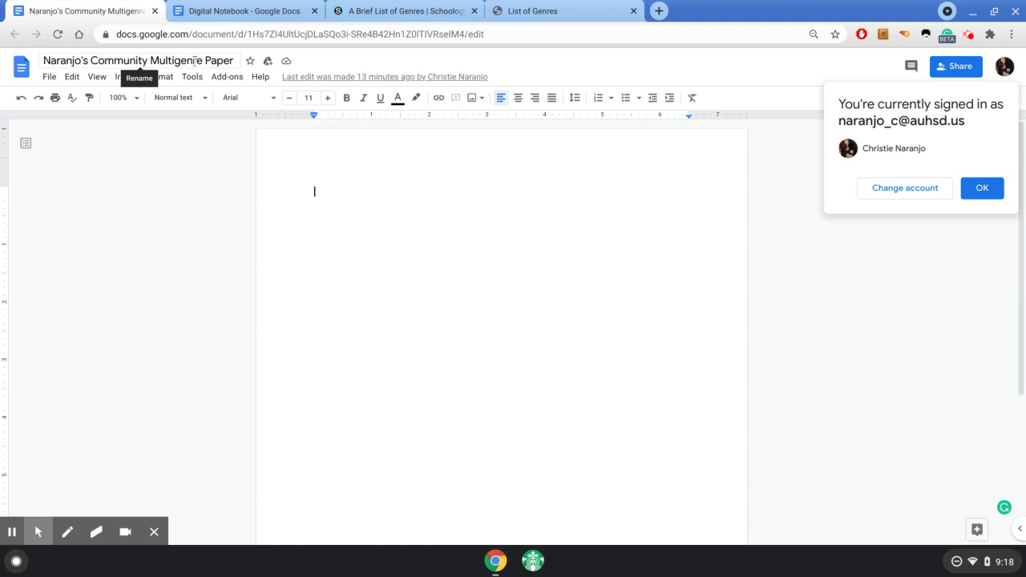
pyautogui.click(330, 194)
pyautogui.write('Tit')
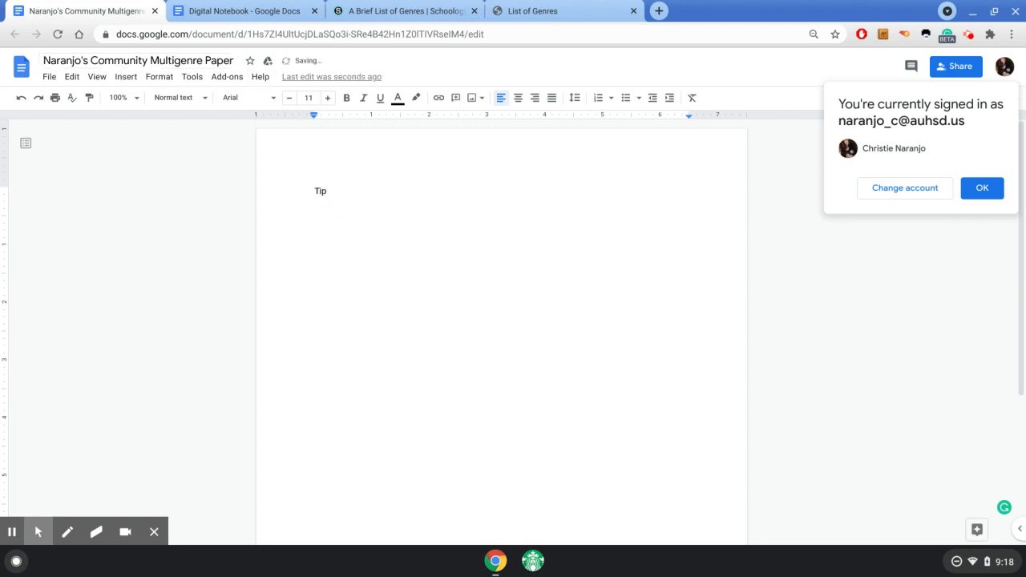
pyautogui.write('le Page')
pyautogui.press('Return')
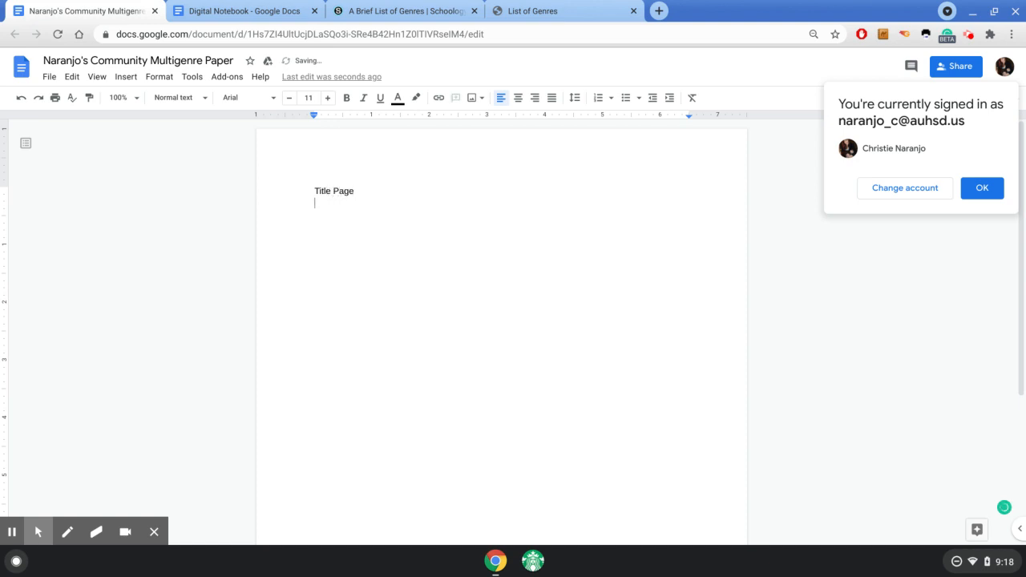
# - Insert a page break after "Title Page" and head the new page "Letter of Reflection"
pyautogui.click(128, 80)
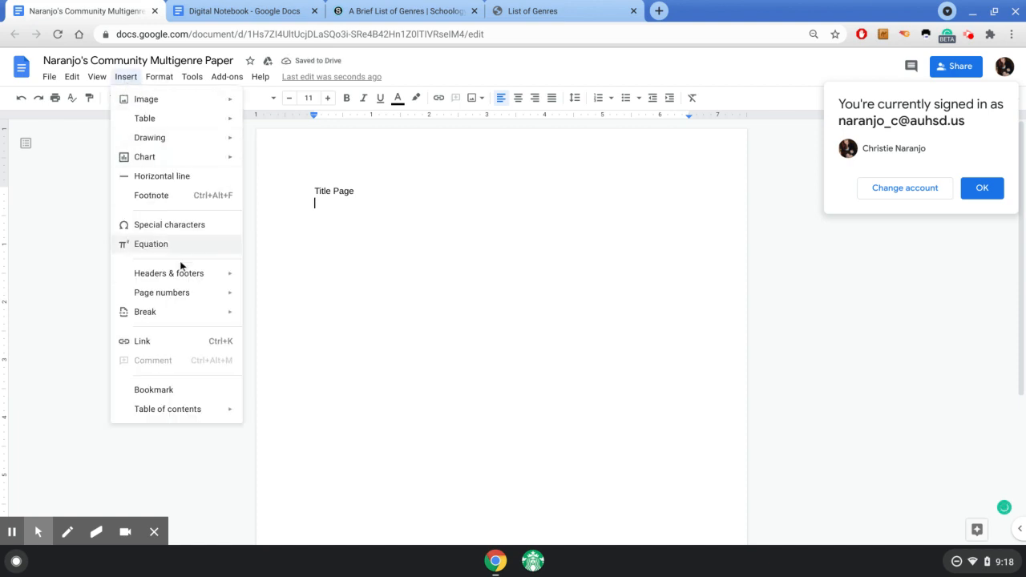
pyautogui.moveTo(229, 317)
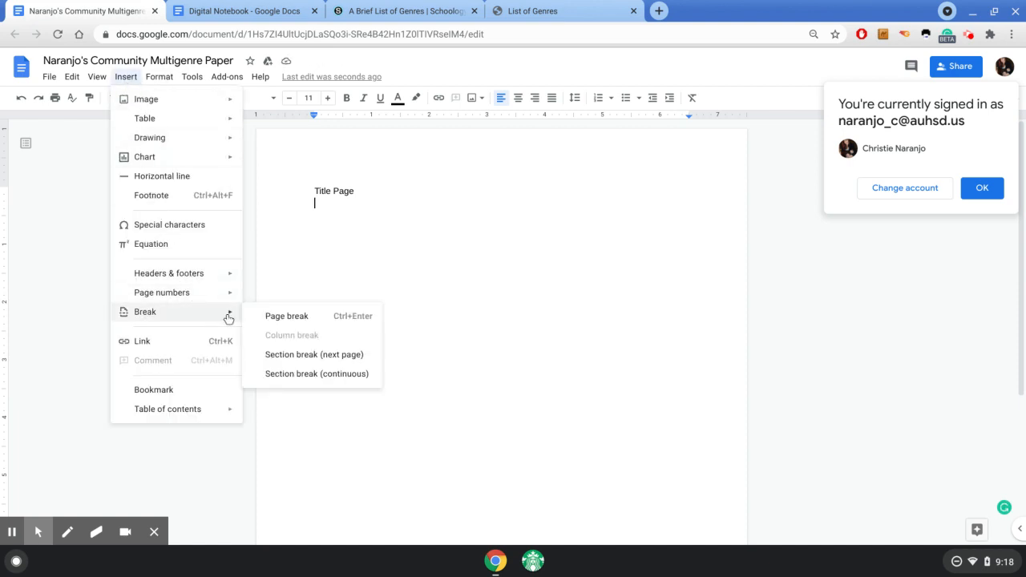
pyautogui.click(286, 318)
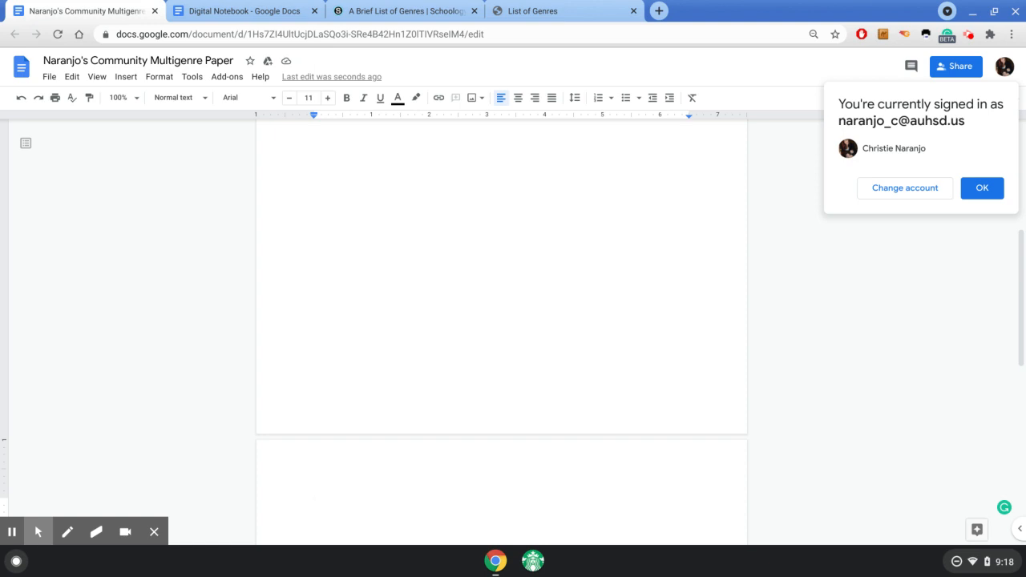
pyautogui.write('Letter of Reflection')
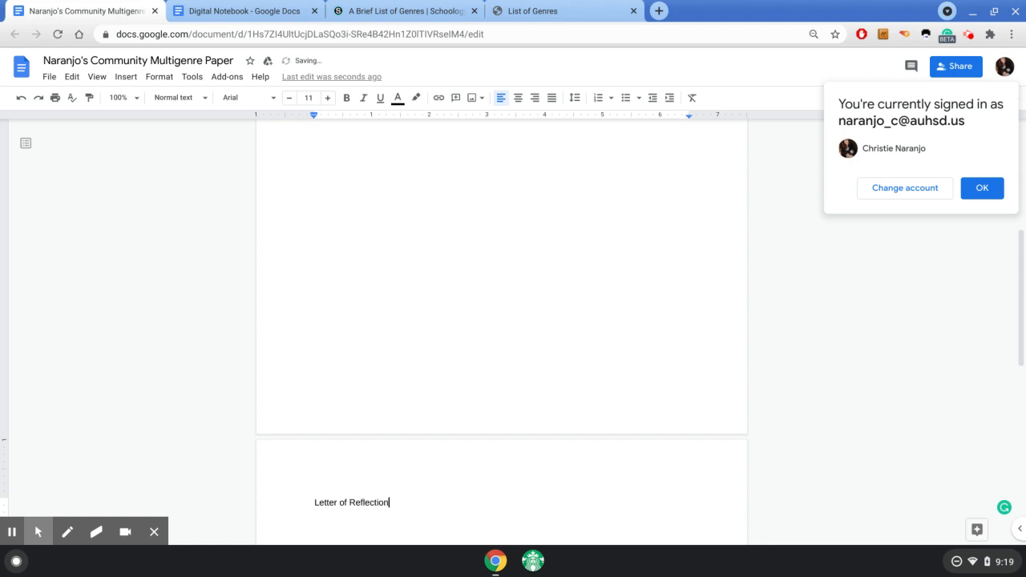
# - Insert a page break after "Letter of Reflection" and head the new page "Table of Contents"
pyautogui.press('Return')
pyautogui.hotkey('ctrl', 'z')
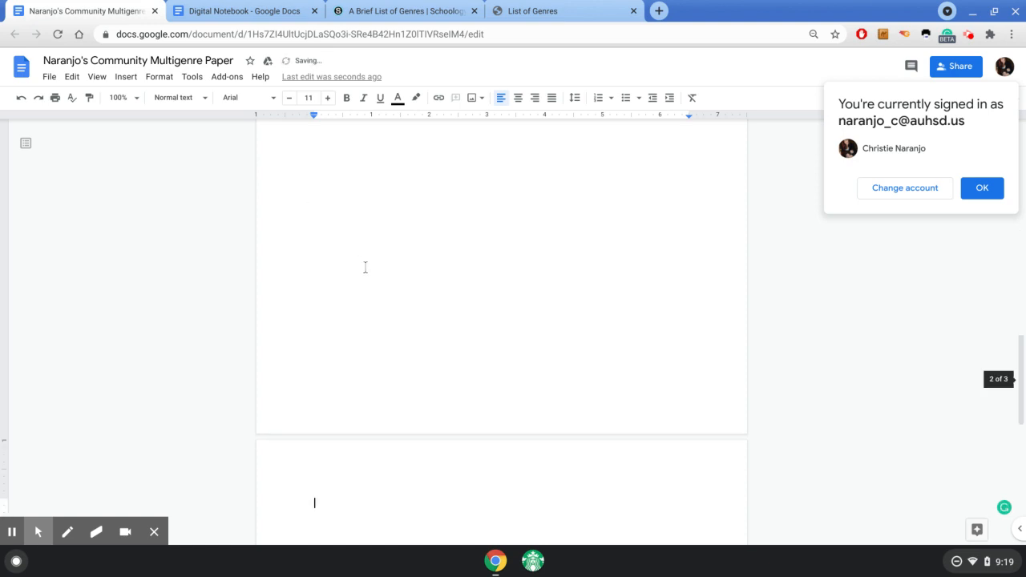
pyautogui.scroll(-2, 390, 369)
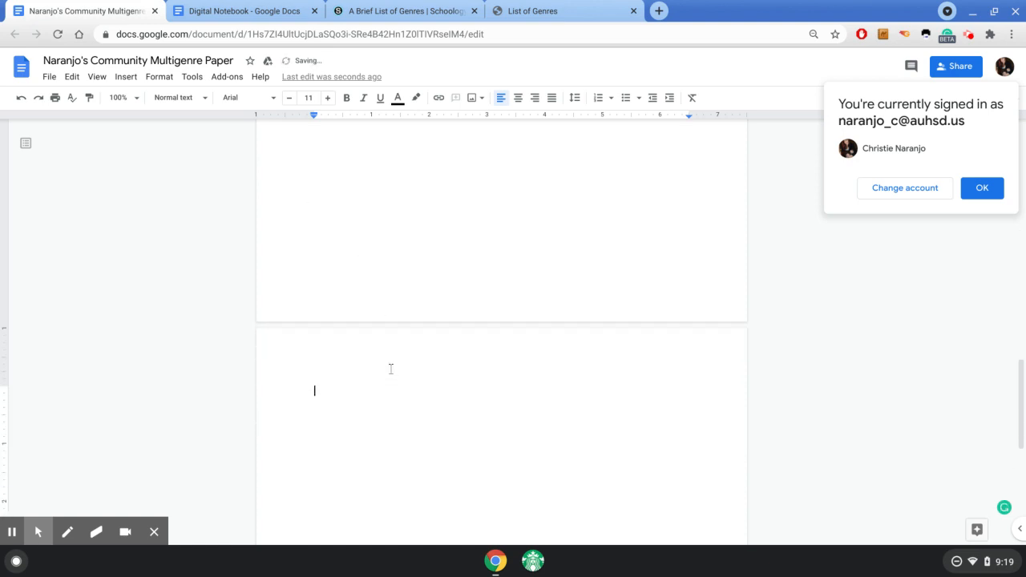
pyautogui.write('TAble')
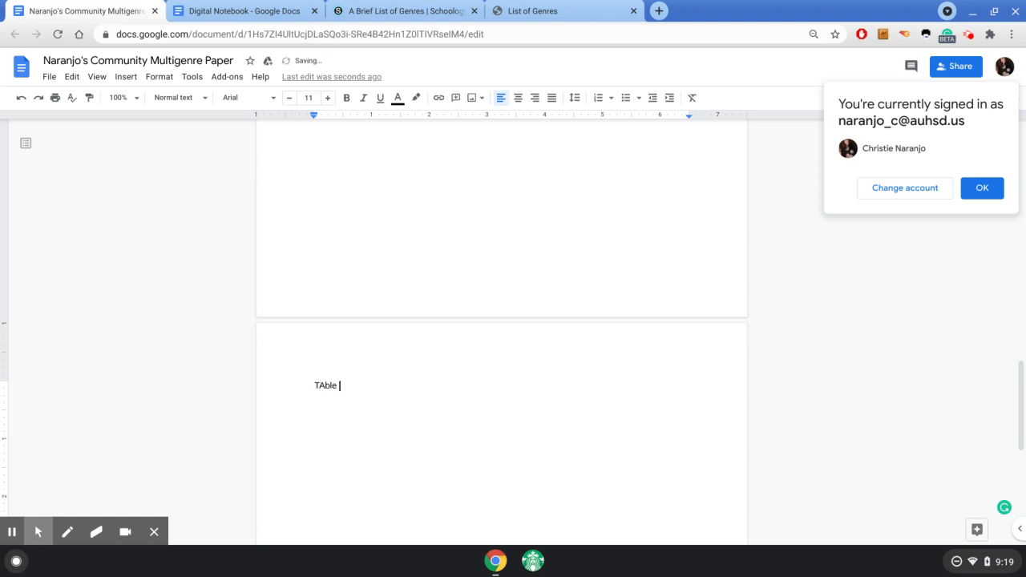
pyautogui.press('BackSpace')
pyautogui.press('BackSpace')
pyautogui.press('BackSpace')
pyautogui.press('BackSpace')
pyautogui.press('BackSpace')
pyautogui.write('able of Contents')
pyautogui.press('Return')
# - Insert a page break after "Table of Contents" and head the new page "First Blender: One Person"
pyautogui.hotkey('ctrl', 'Return')
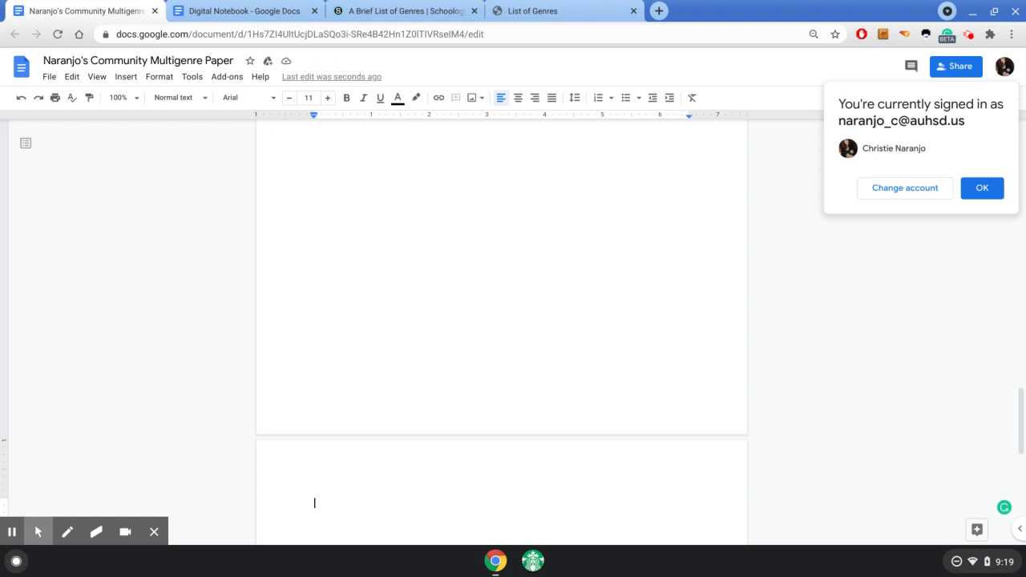
pyautogui.write('First Blender: ')
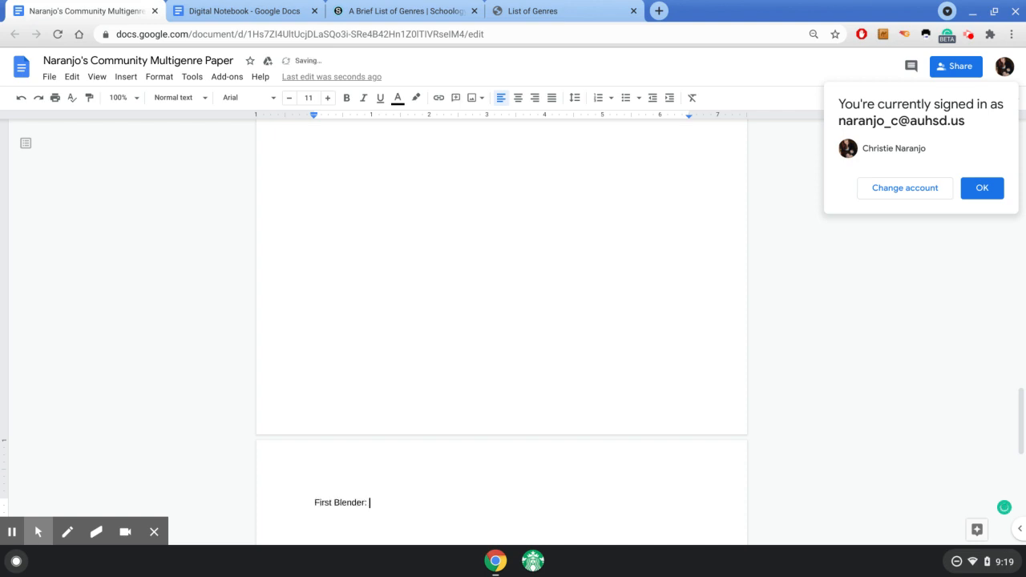
pyautogui.write('One Person')
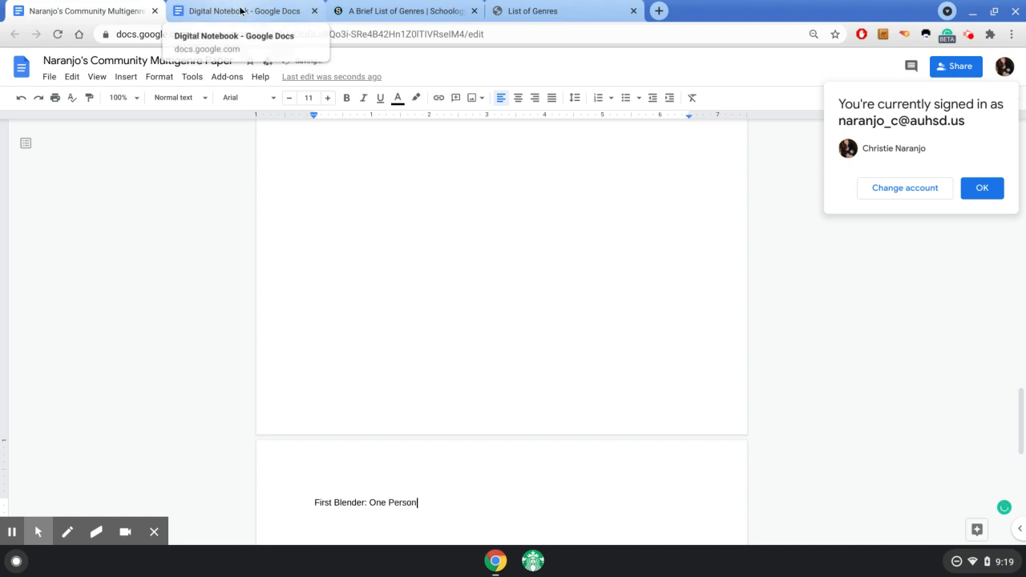
# - Check the First Blender genres in the Digital Notebook and add "Journal Entry" below the blender heading in the paper
pyautogui.click(240, 11)
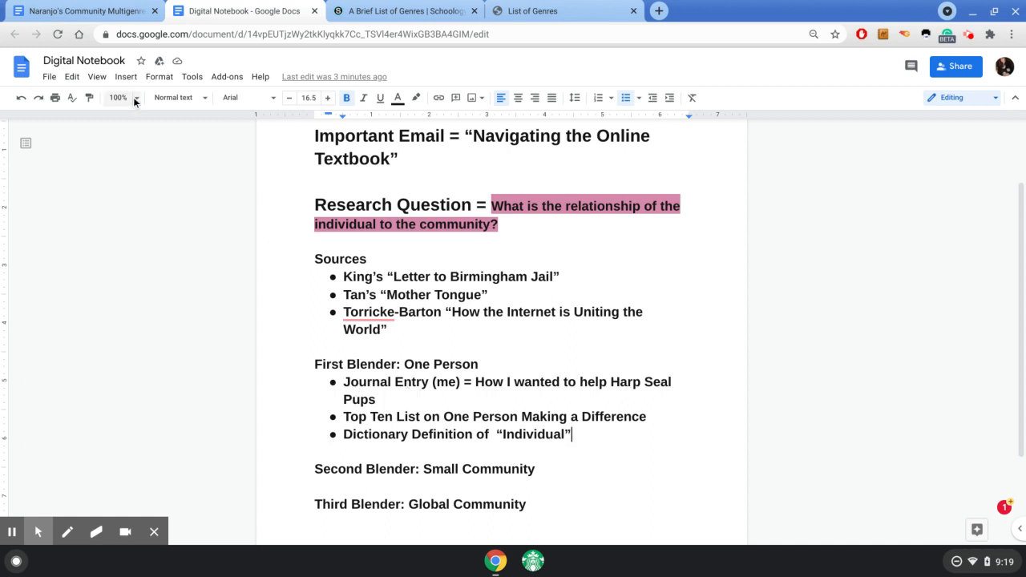
pyautogui.click(92, 11)
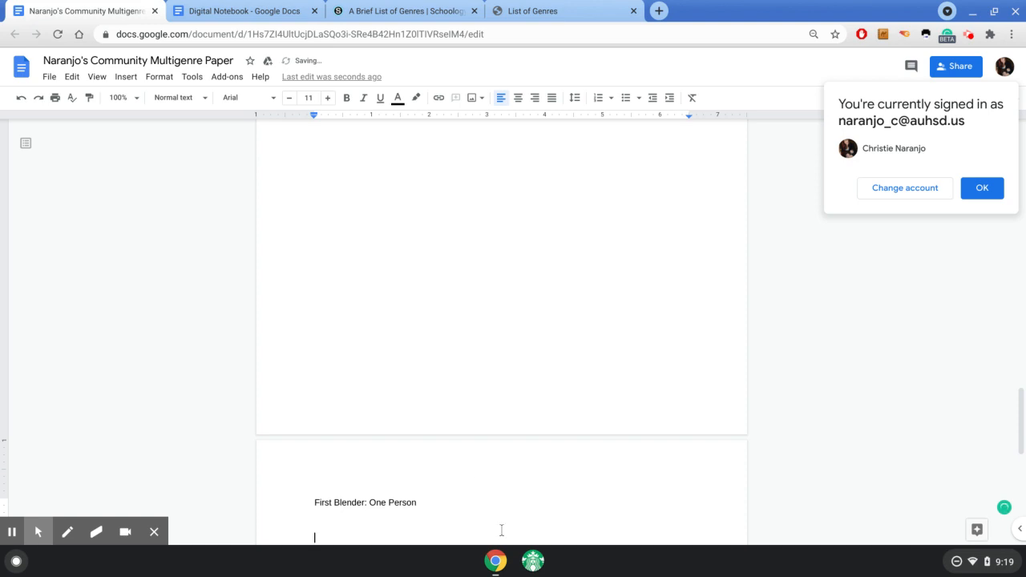
pyautogui.scroll(1, 501, 530)
pyautogui.scroll(-3, 497, 508)
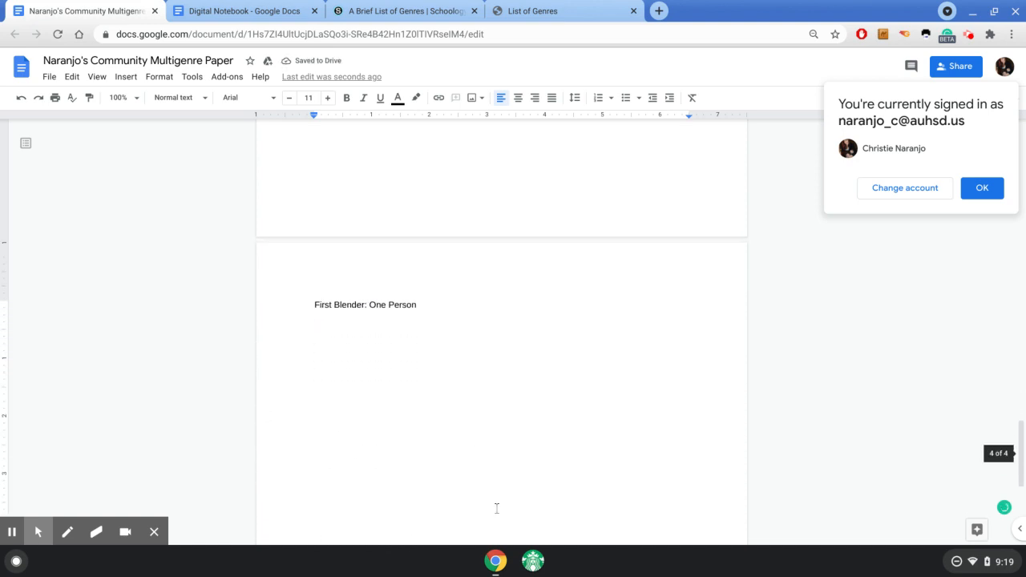
pyautogui.click(496, 508)
pyautogui.write('Journa')
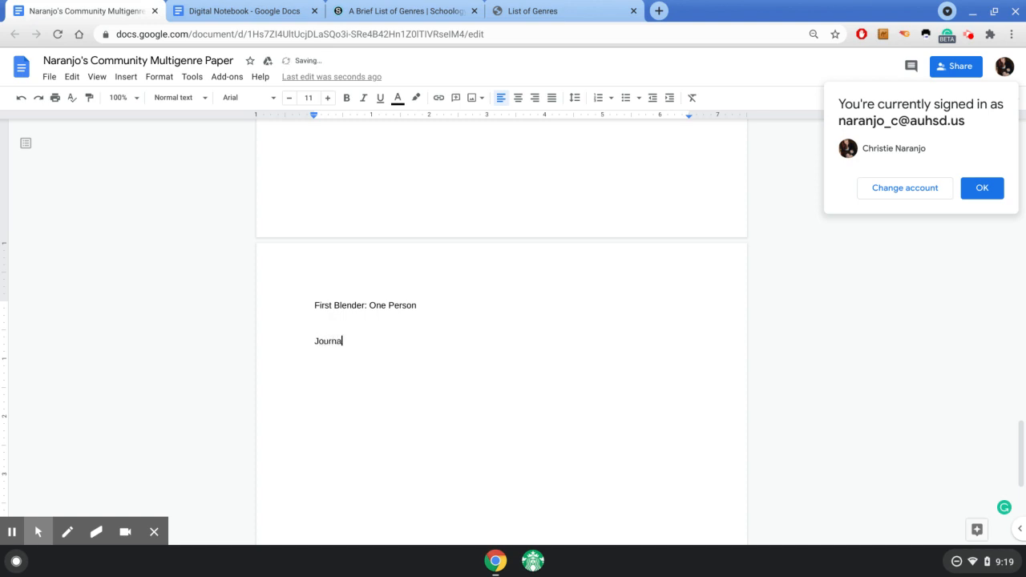
pyautogui.write('l Entry')
pyautogui.press('Return')
# - Consult the Digital Notebook and add "Top Ten List on One Person Making a Difference" below "Journal Entry" in the paper
pyautogui.click(249, 12)
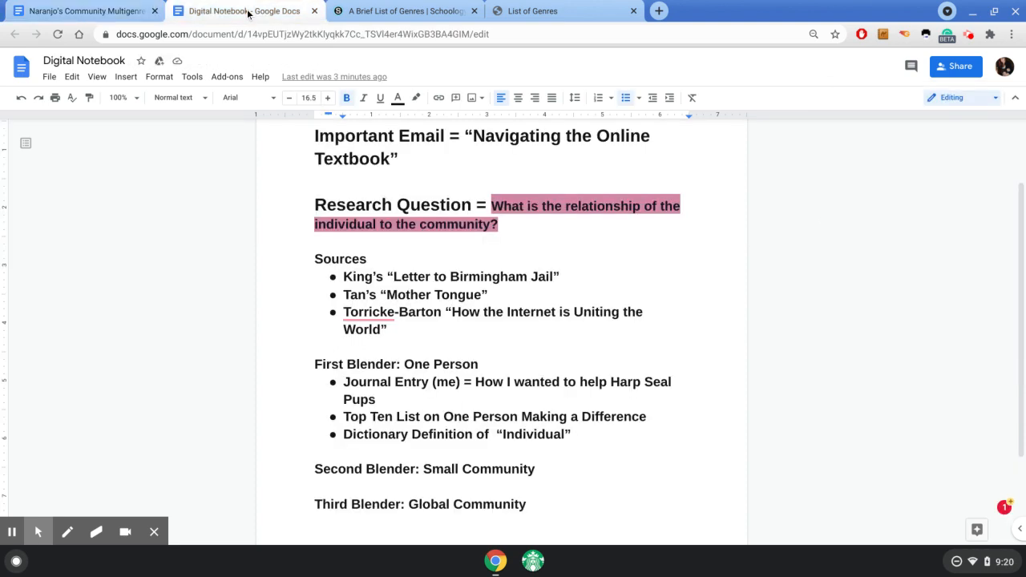
pyautogui.click(129, 13)
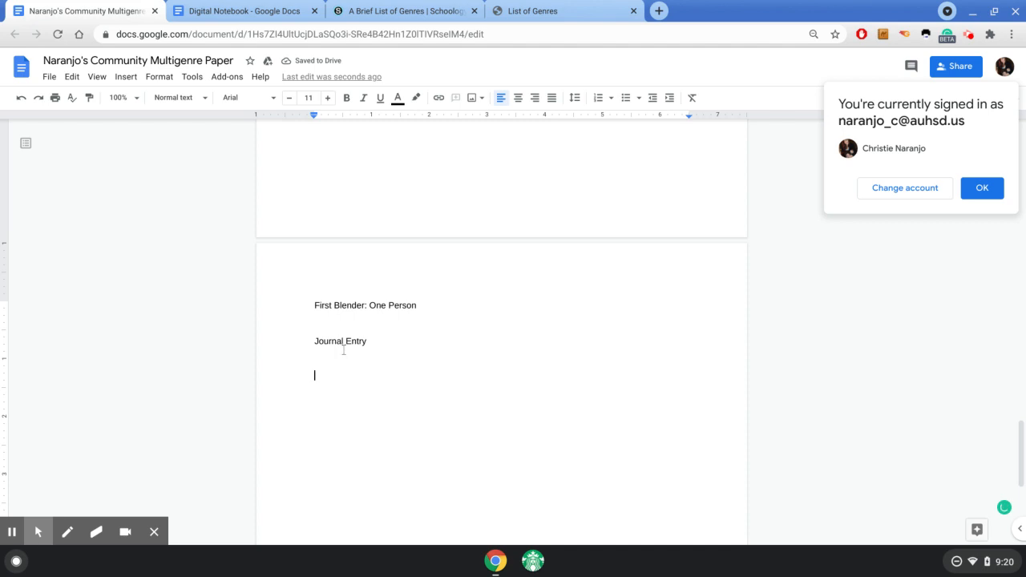
pyautogui.write('Top Ten Li')
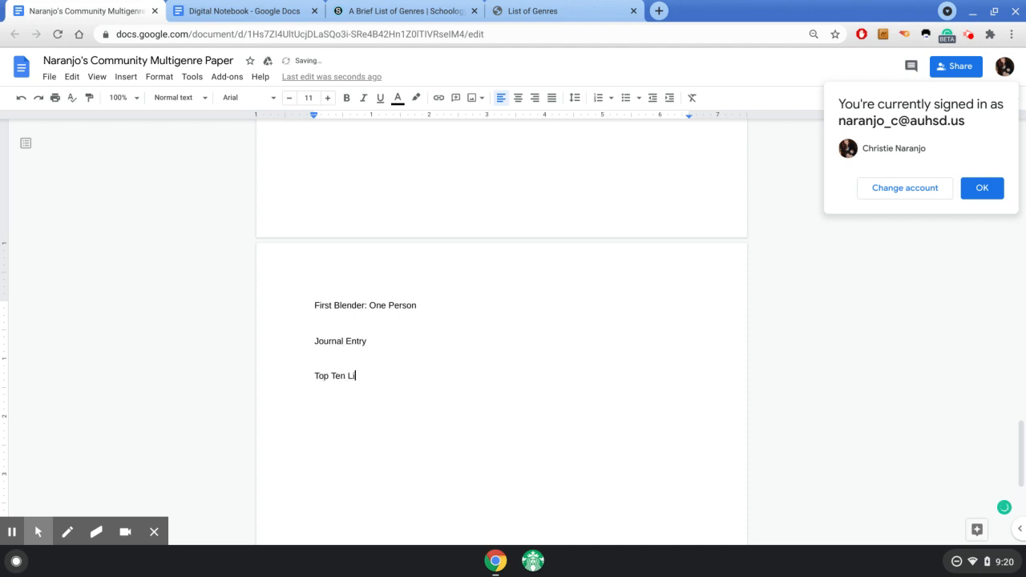
pyautogui.write('st')
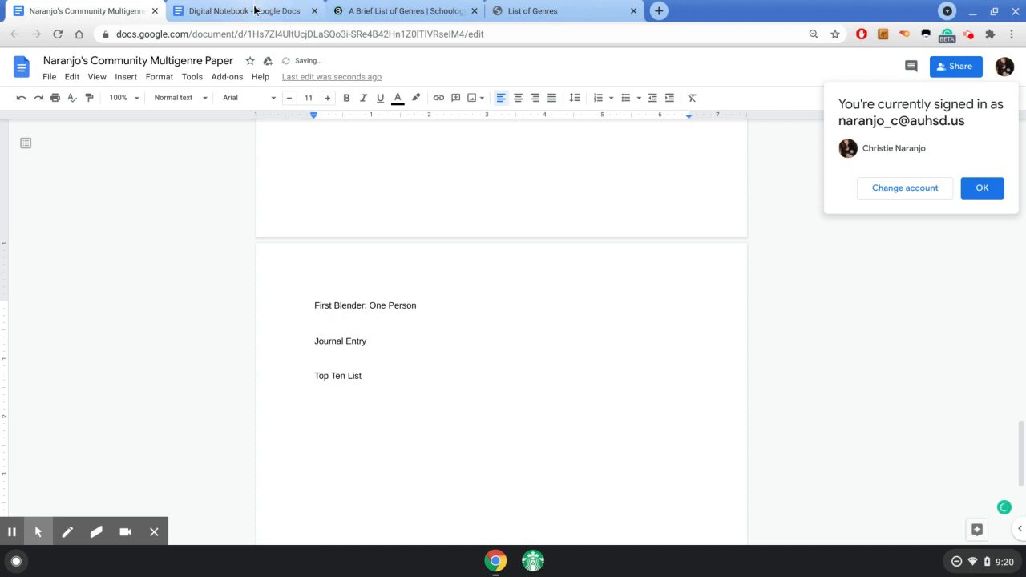
pyautogui.click(255, 10)
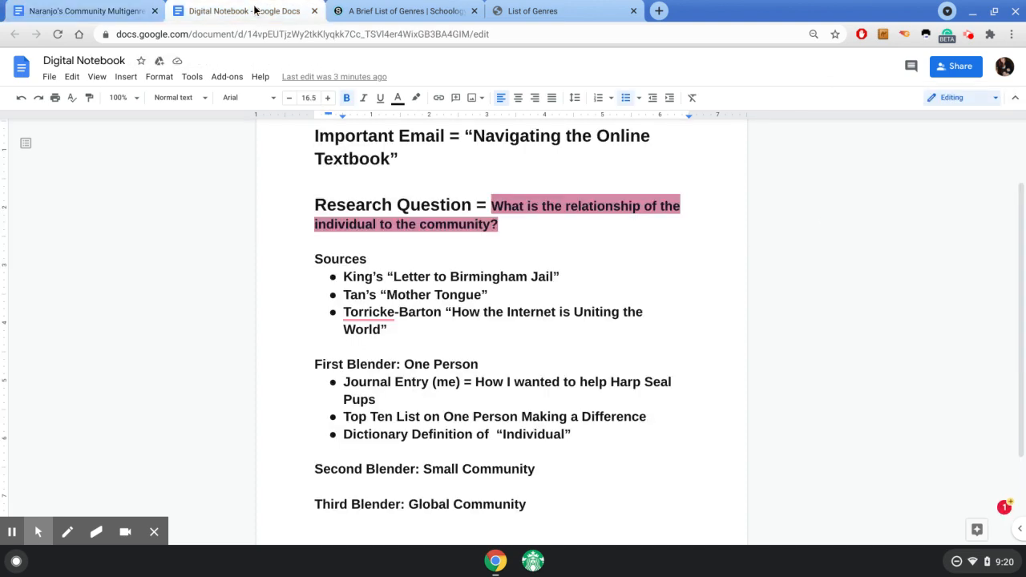
pyautogui.click(80, 11)
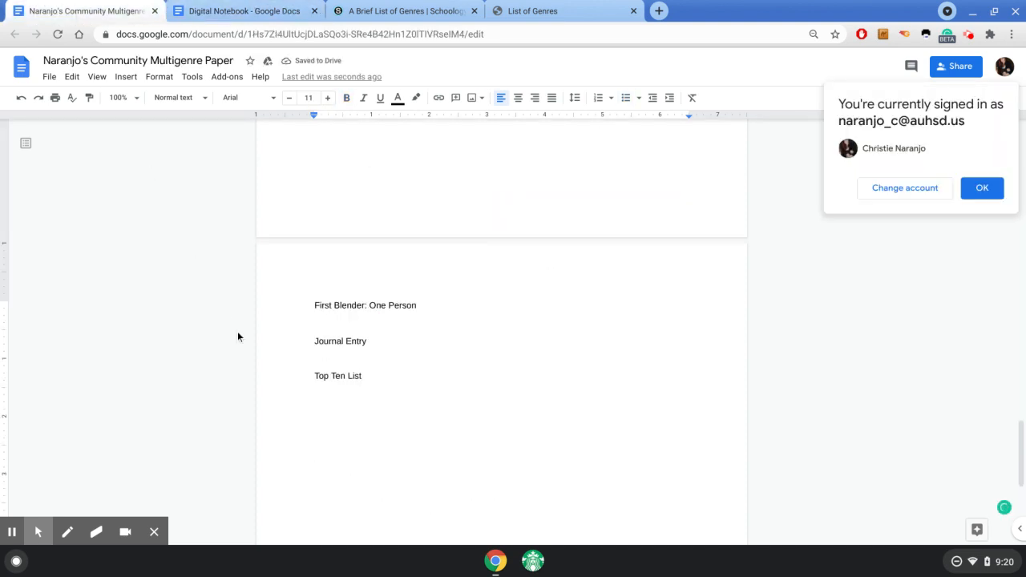
pyautogui.write('on One Person Maki')
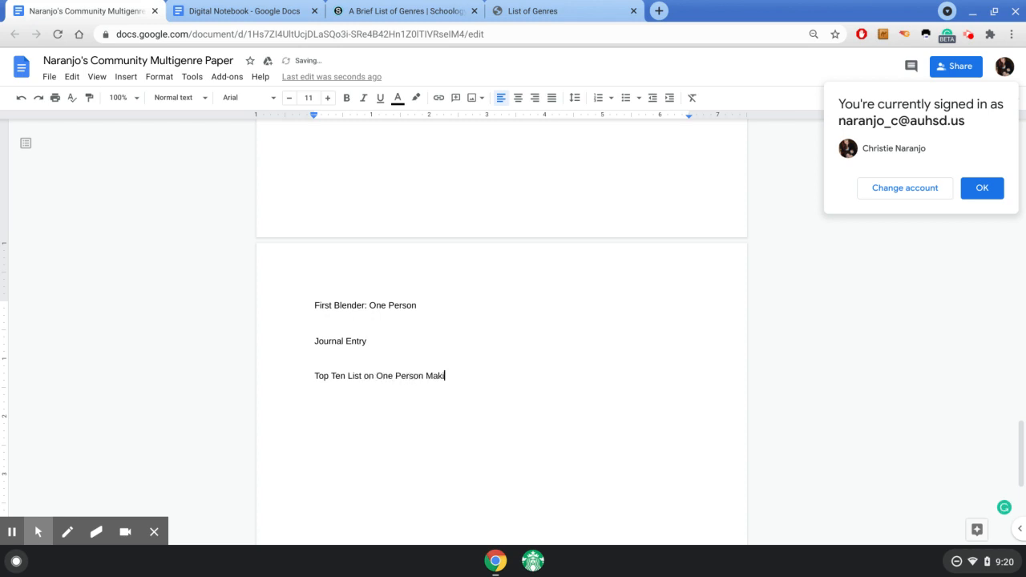
pyautogui.write('ng a Differe')
pyautogui.press('Tab')
pyautogui.press('Return')
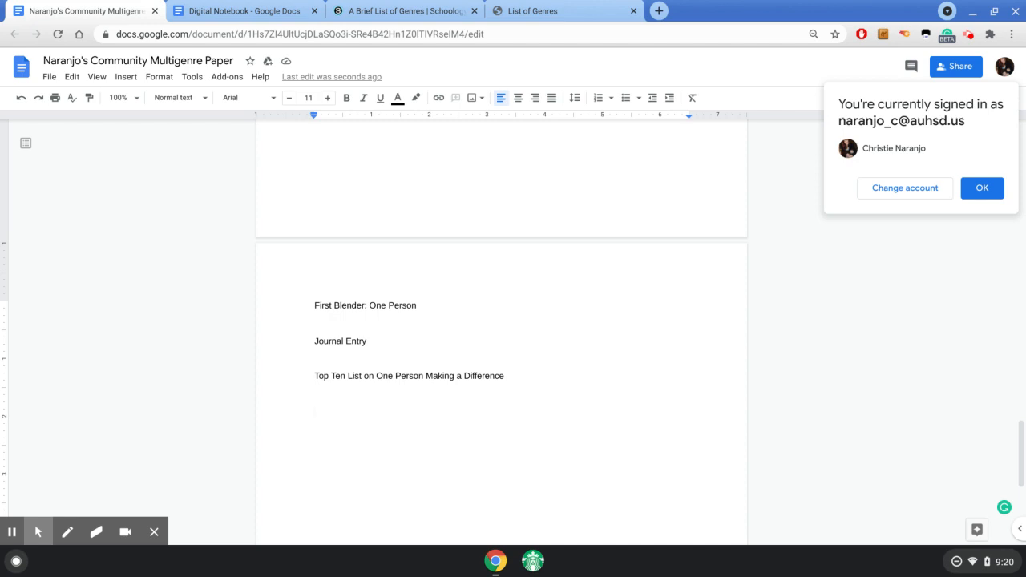
# - Add the genre heading "Dictionary Definition" below the Top Ten List line, with "individual" on the line beneath it
pyautogui.write('Dictionary Def')
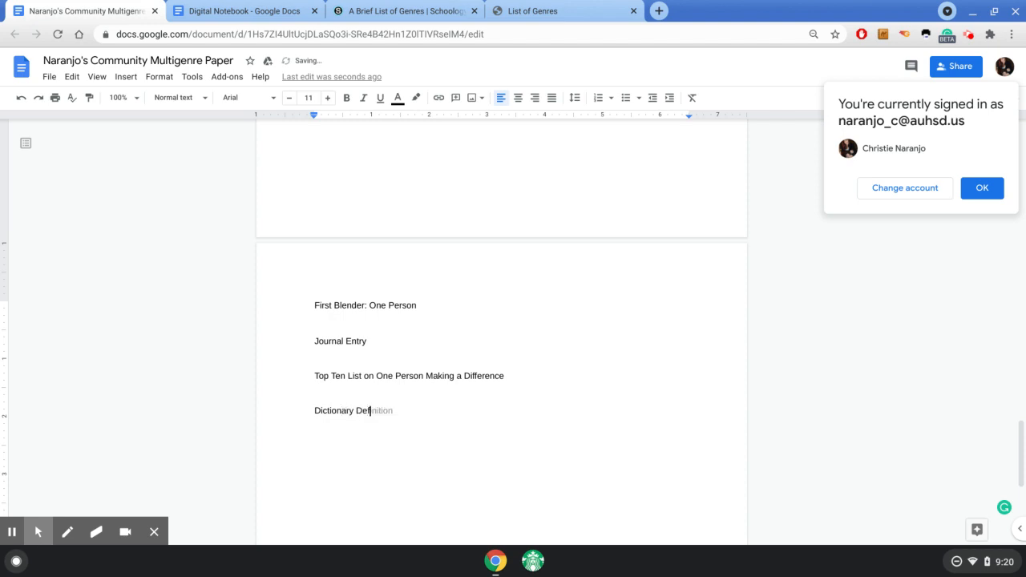
pyautogui.write('ition')
pyautogui.press('BackSpace')
pyautogui.press('BackSpace')
pyautogui.press('BackSpace')
pyautogui.press('BackSpace')
pyautogui.write('nition')
pyautogui.press('Return')
pyautogui.write('individual')
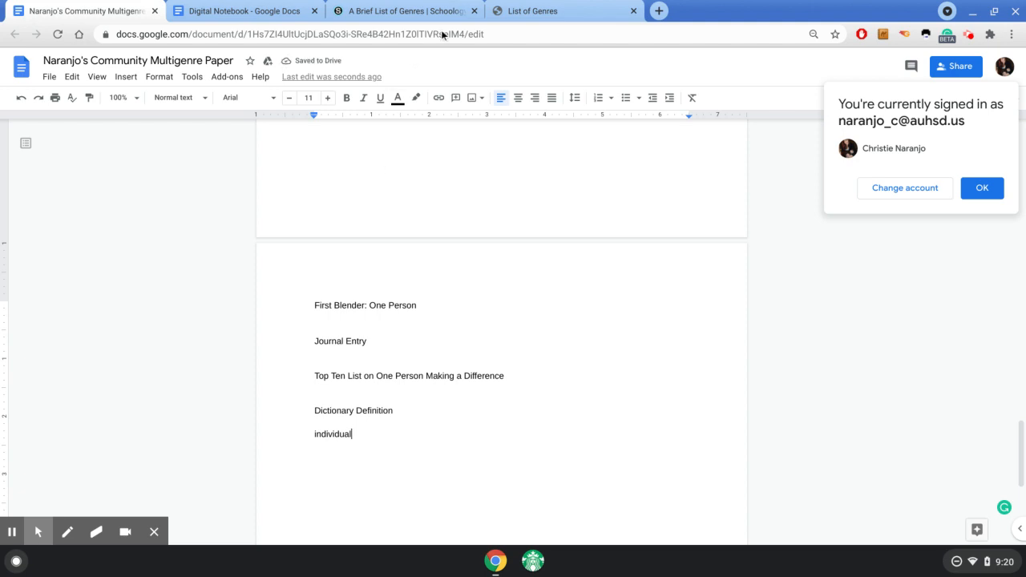
# - Open dictionary.com in a new browser tab
pyautogui.click(659, 11)
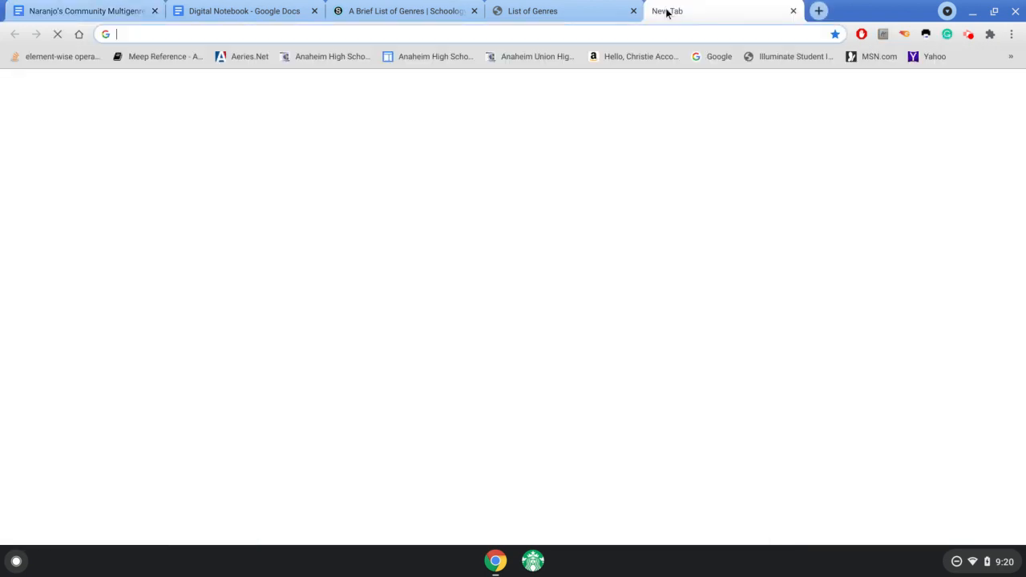
pyautogui.write('dic')
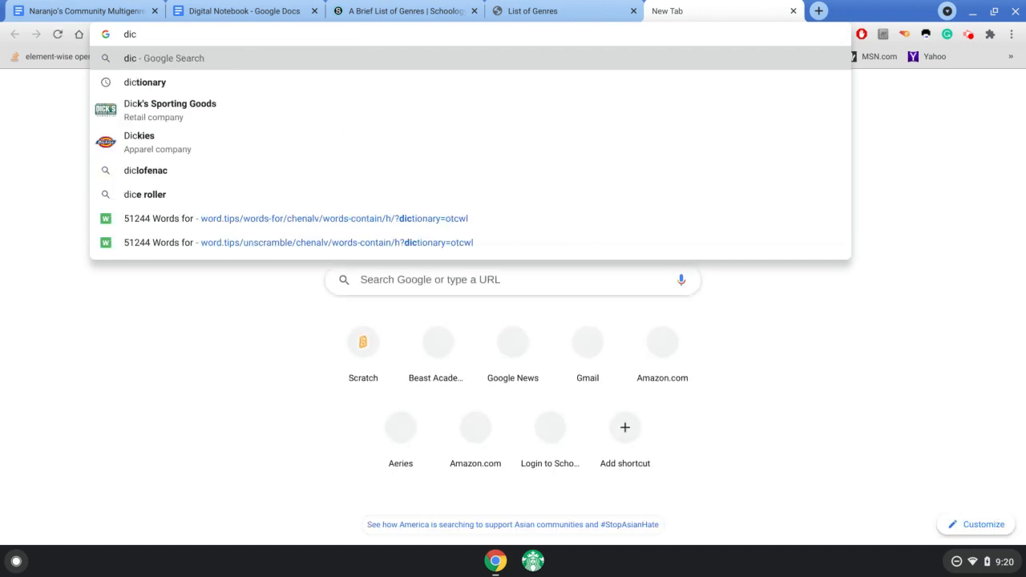
pyautogui.write('tionary.com')
pyautogui.press('Return')
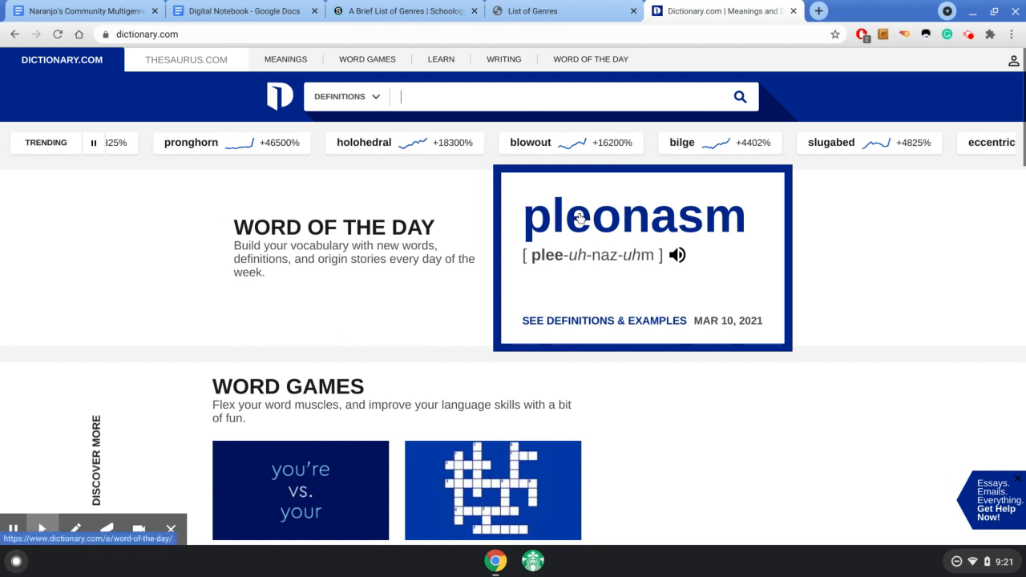
# - View the Word of the Day entry and look up the definition of "language" on dictionary.com
pyautogui.click(580, 218)
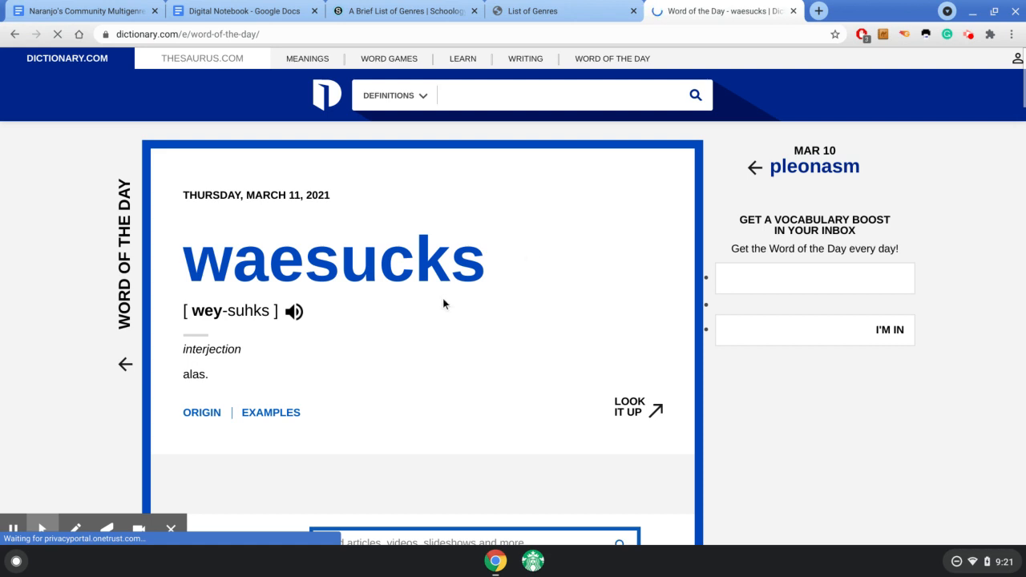
pyautogui.scroll(-1, 443, 298)
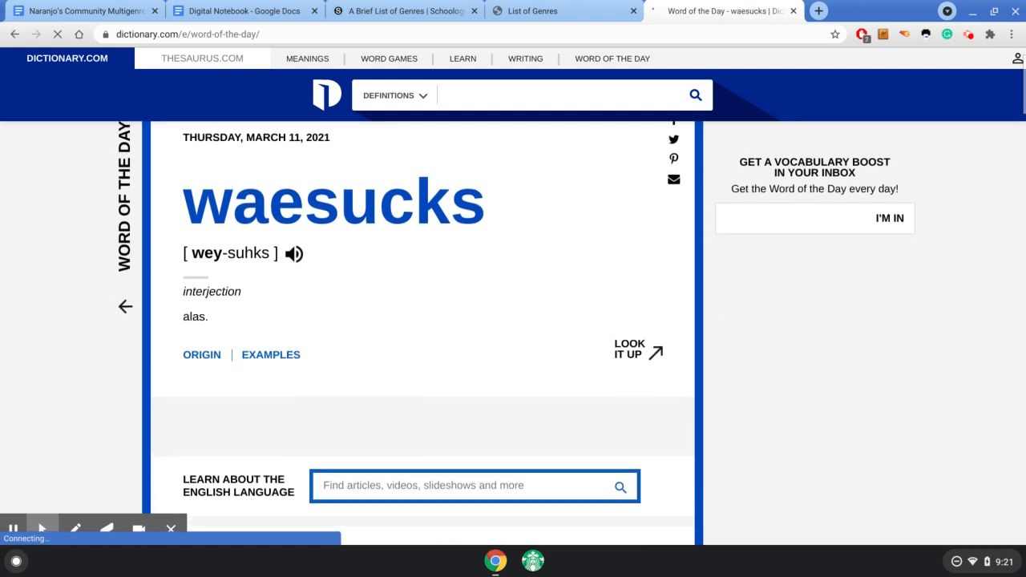
pyautogui.scroll(1, 428, 219)
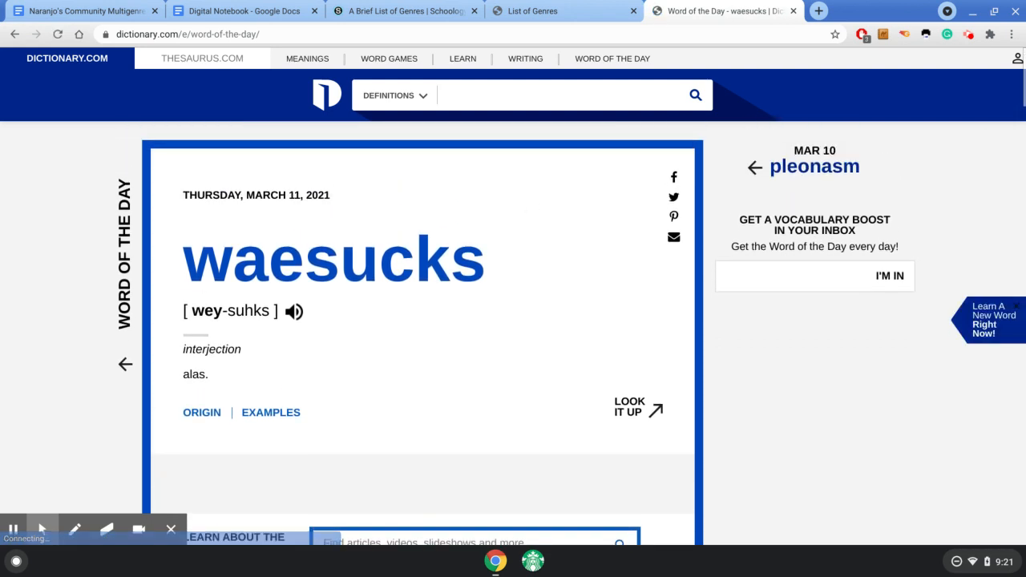
pyautogui.click(466, 97)
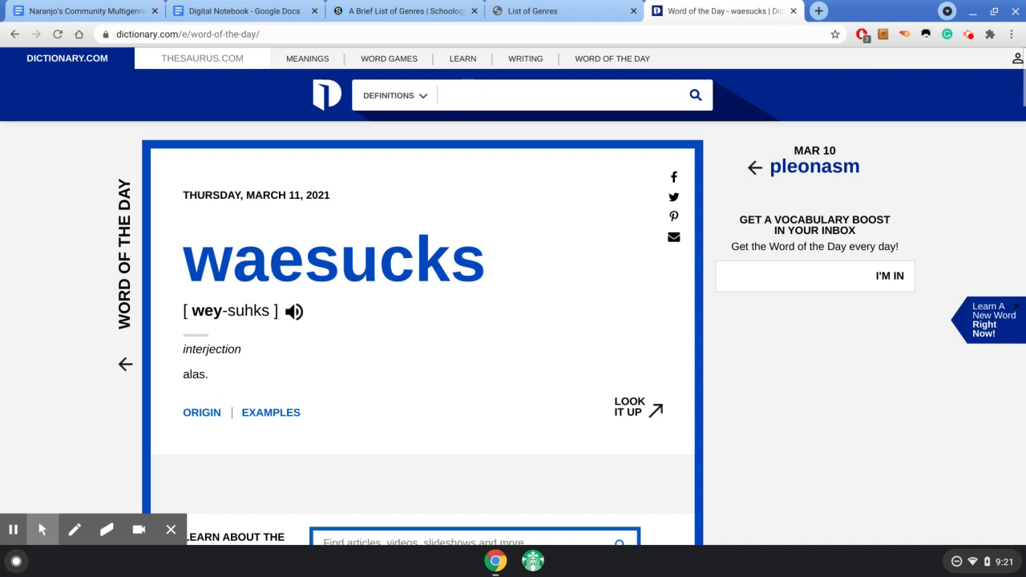
pyautogui.write('language')
pyautogui.press('Return')
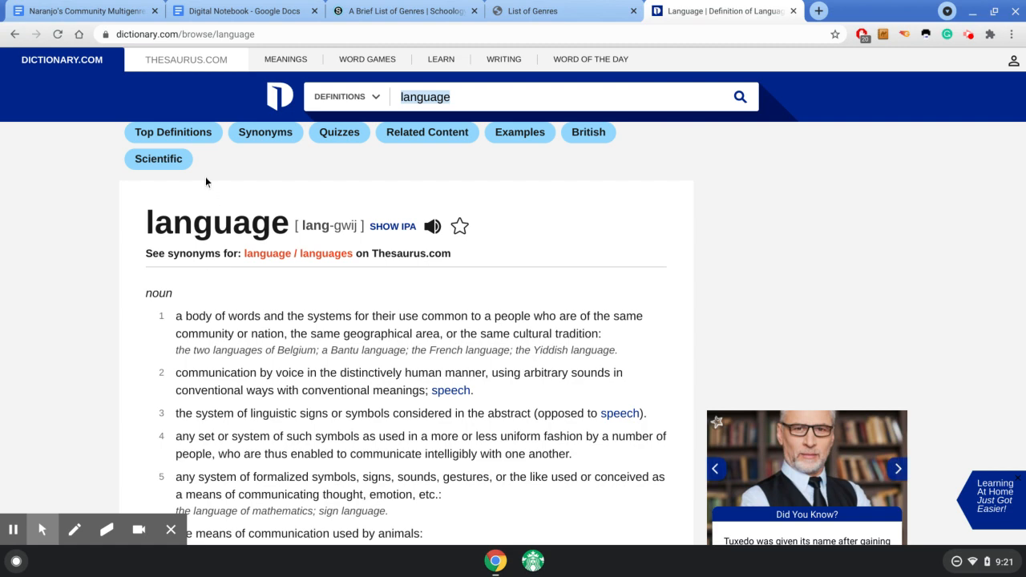
# - In the multigenre paper, extend the definition line to "Individual, noun, A person who has his/her/their own thoughts and feelings, own identity"
pyautogui.click(221, 11)
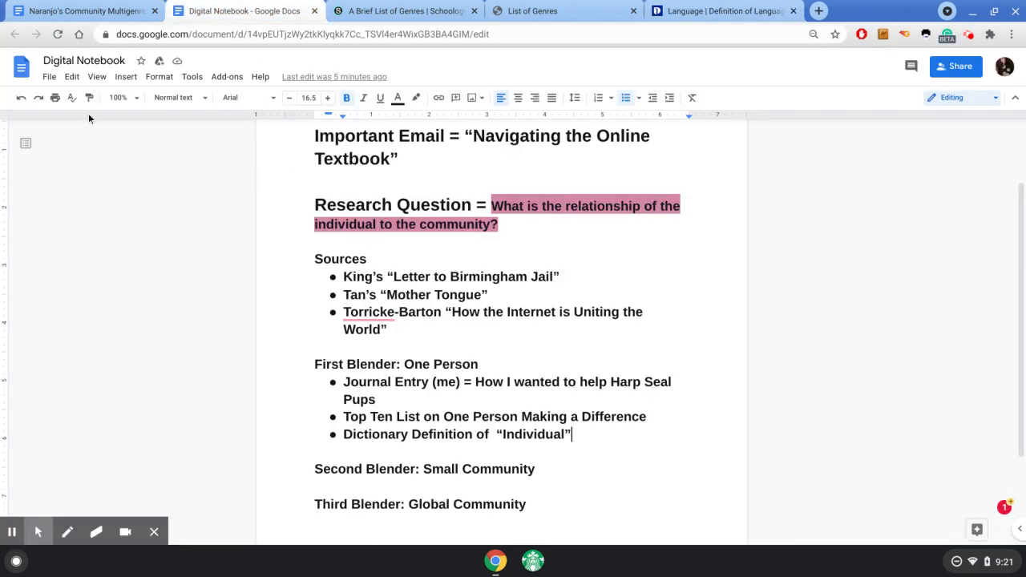
pyautogui.click(33, 11)
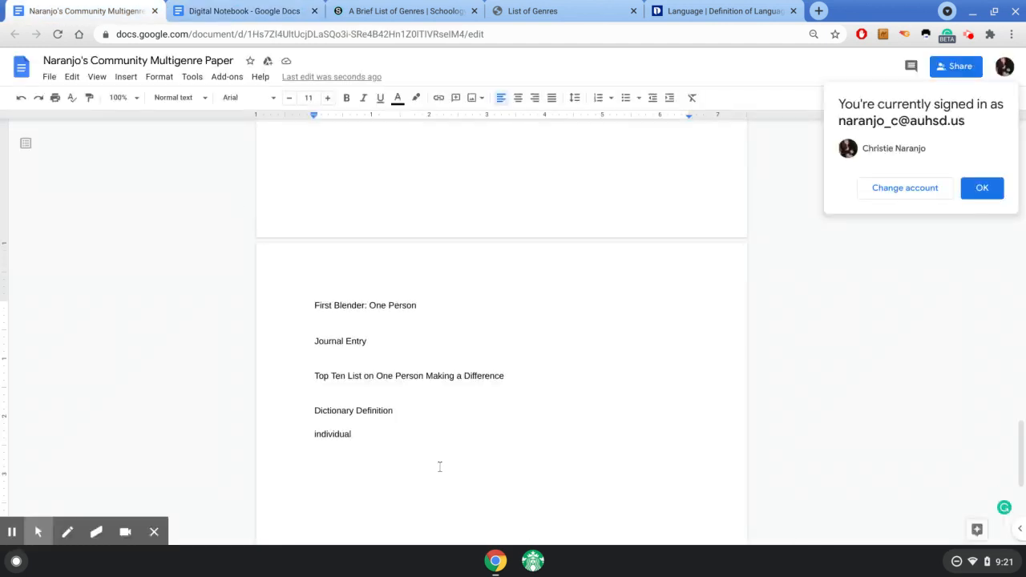
pyautogui.write(', noun')
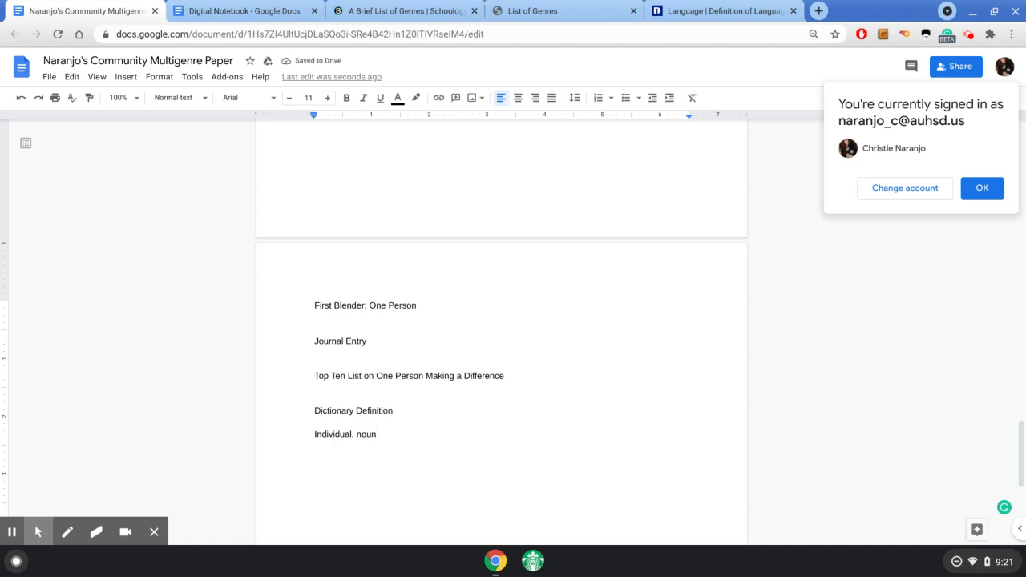
pyautogui.write(', A person who h')
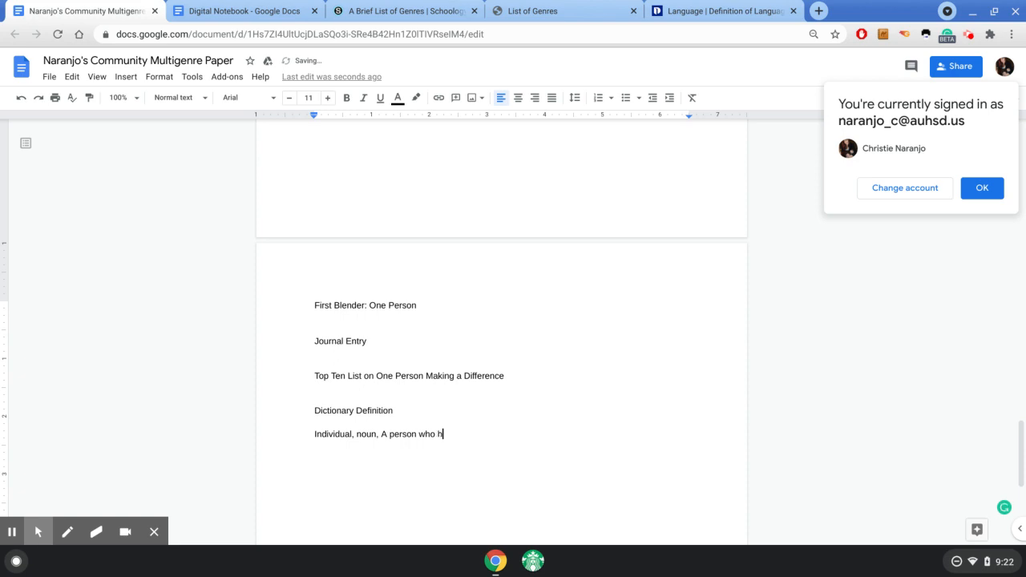
pyautogui.write('as his/her/their own thoughs')
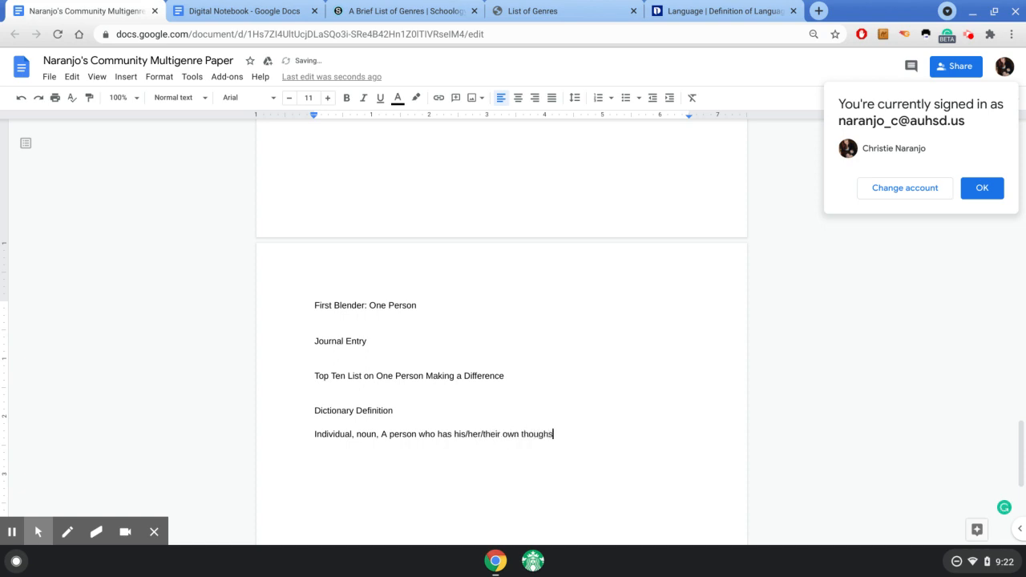
pyautogui.press('BackSpace')
pyautogui.write('ts and feelings, own iden')
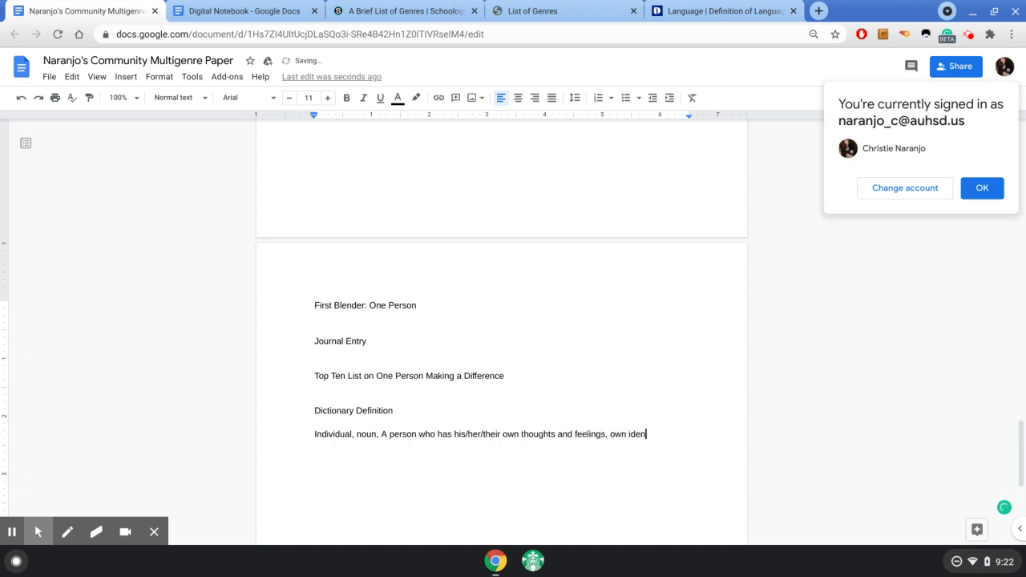
pyautogui.write('tity')
# - Continue the definition with ", their opinions, their own worth, their own place in the world, and their own necessary meaning to the world"
pyautogui.write(', their opinions, their own ')
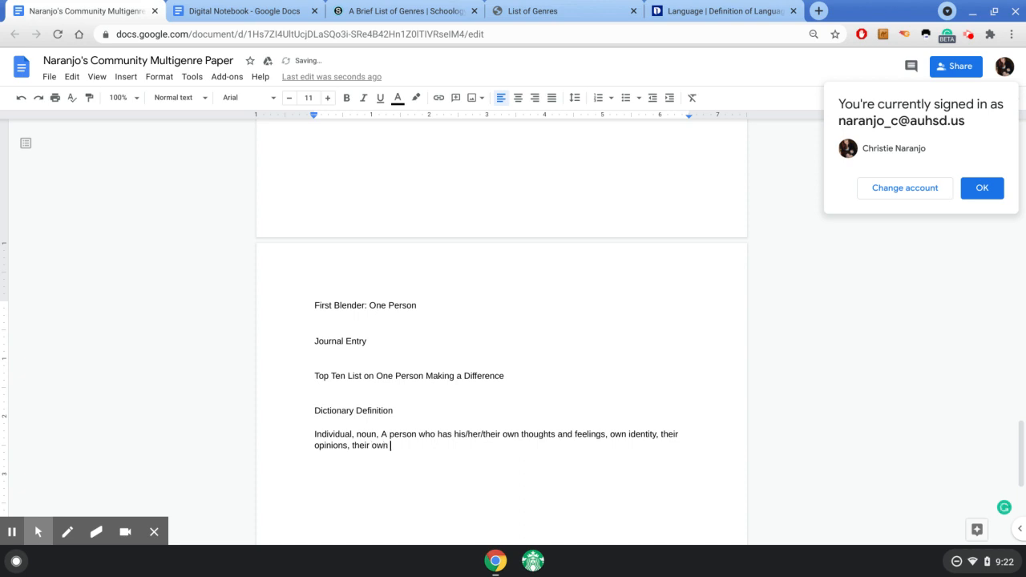
pyautogui.write('worth, their own place in the wo')
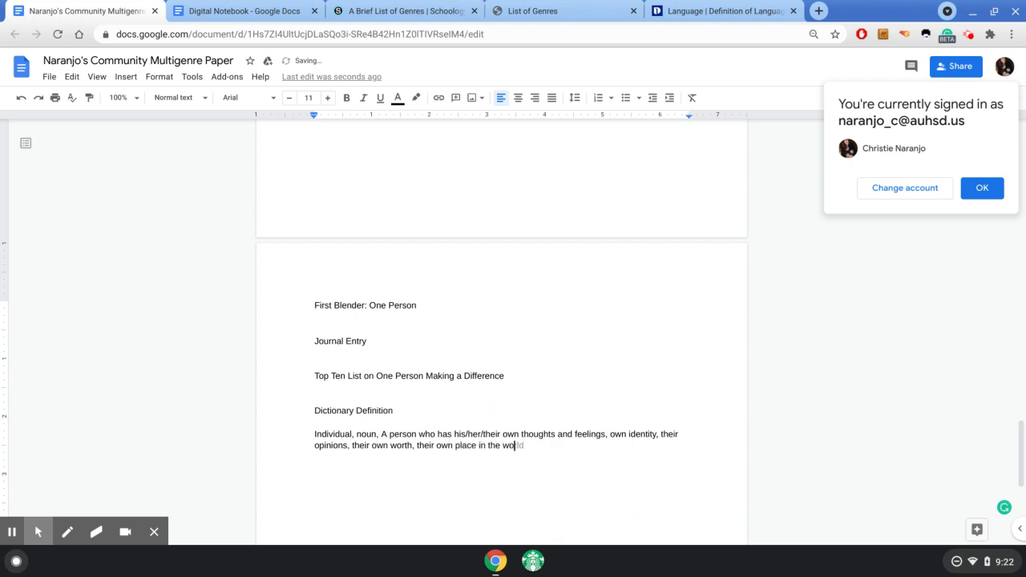
pyautogui.write('rld, and their own nec')
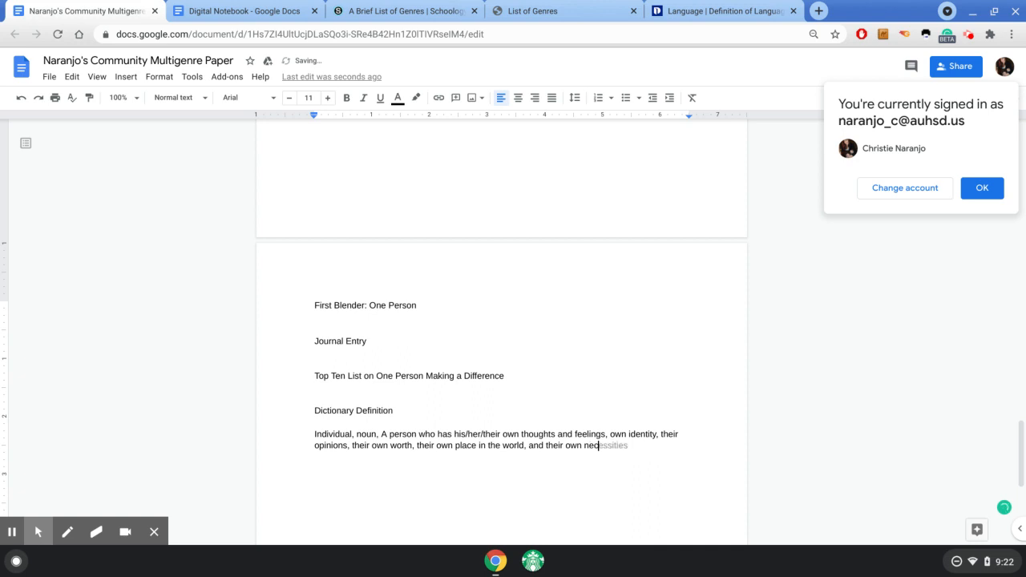
pyautogui.write('essary meaning ')
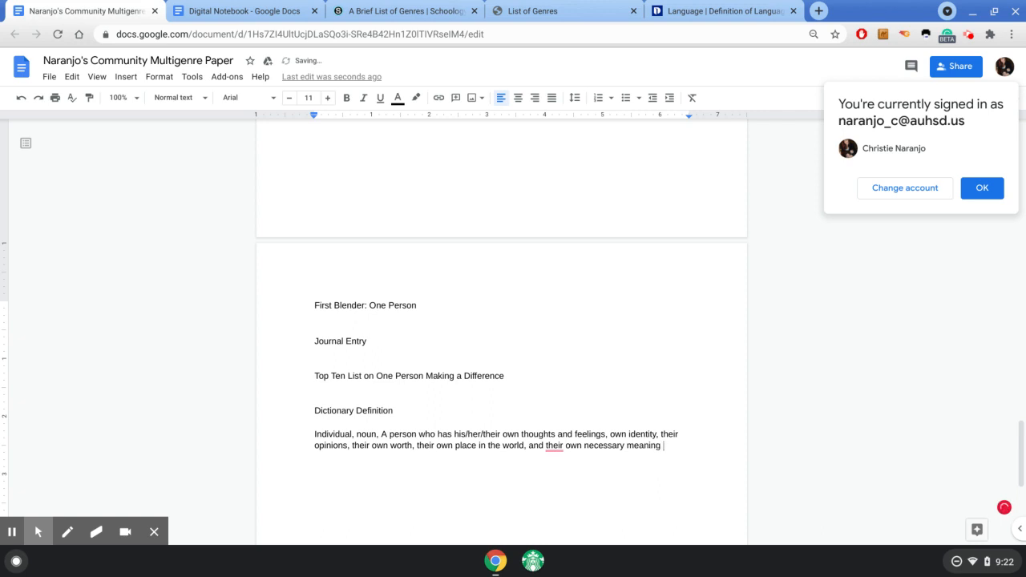
pyautogui.write('to the  world')
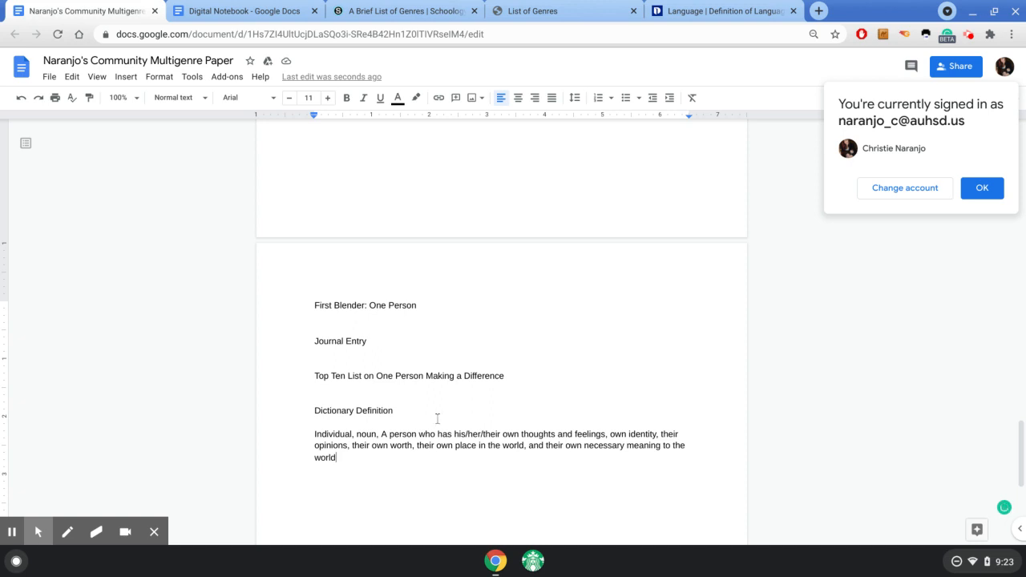
# - Remove the blank space between the "Dictionary Definition" heading and its definition, and format the heading as 12-point bold
pyautogui.click(326, 425)
pyautogui.press('BackSpace')
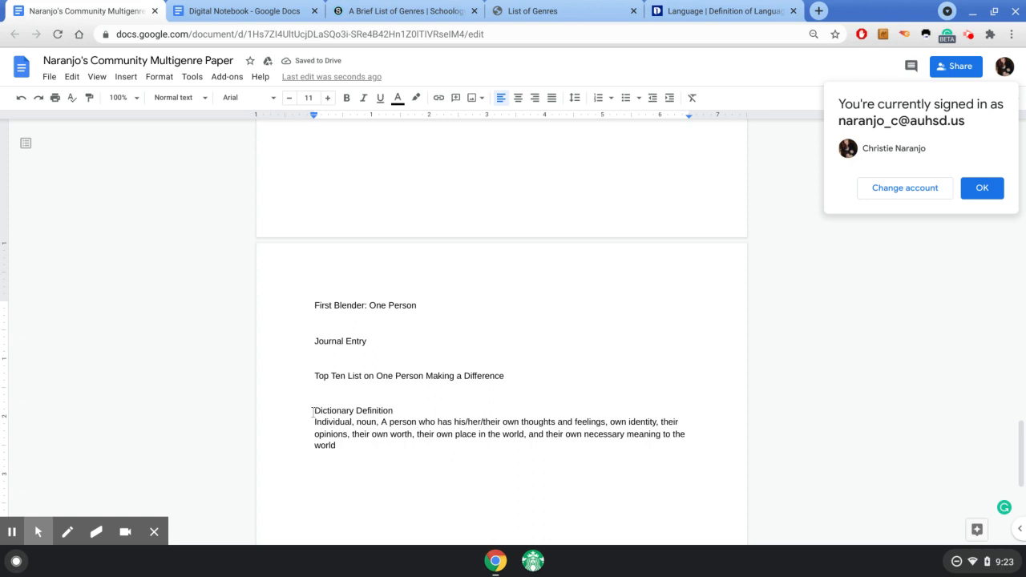
pyautogui.moveTo(313, 412)
pyautogui.mouseDown()
pyautogui.moveTo(394, 410)
pyautogui.moveTo(313, 411)
pyautogui.mouseUp()
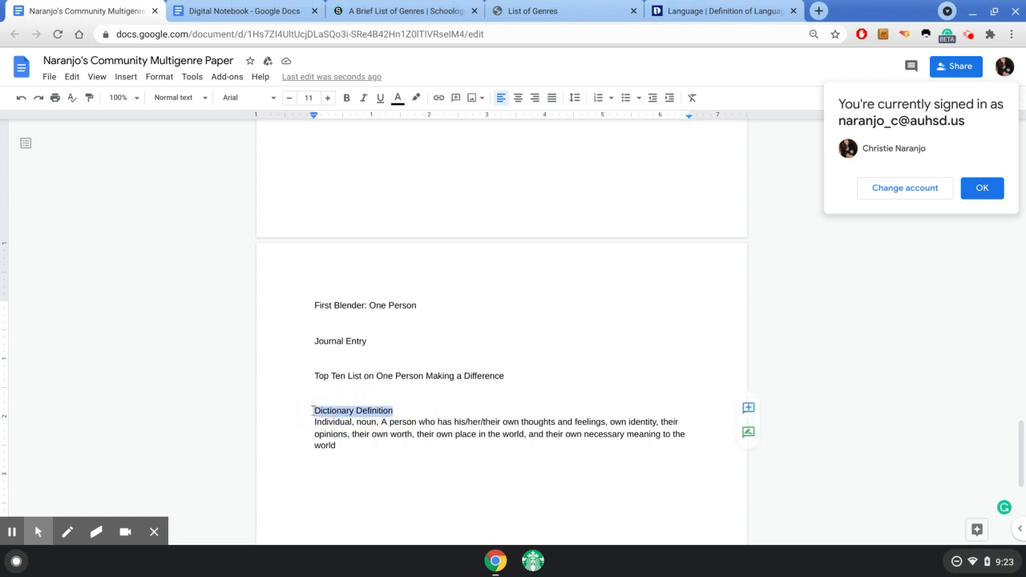
pyautogui.click(328, 98)
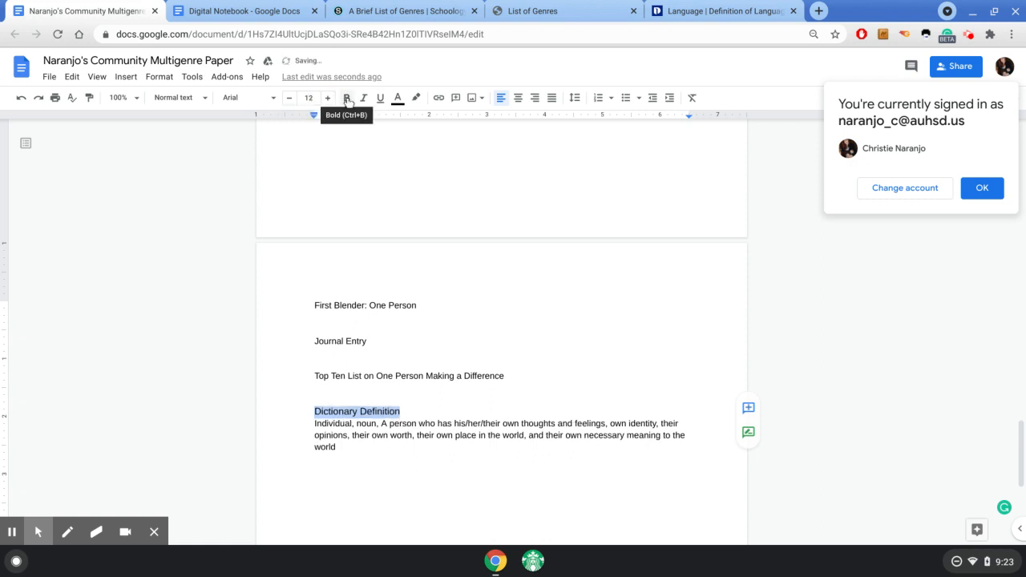
pyautogui.click(347, 99)
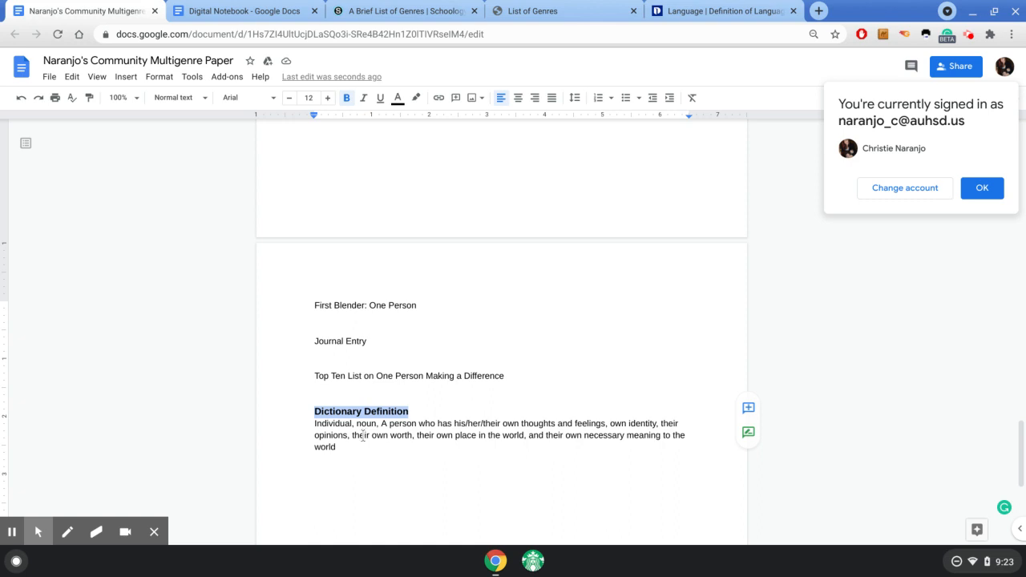
pyautogui.click(363, 436)
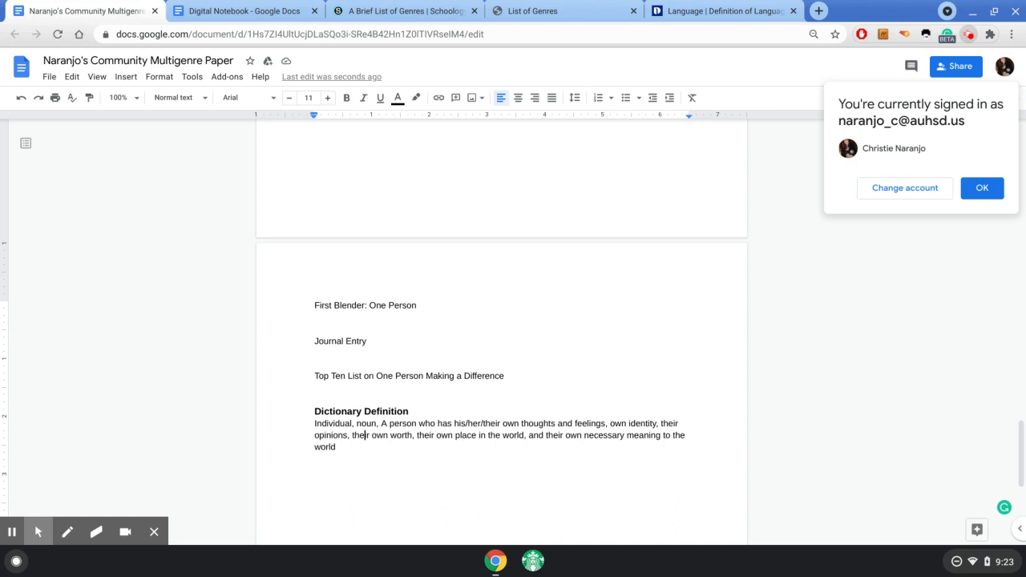
pyautogui.click(969, 34)
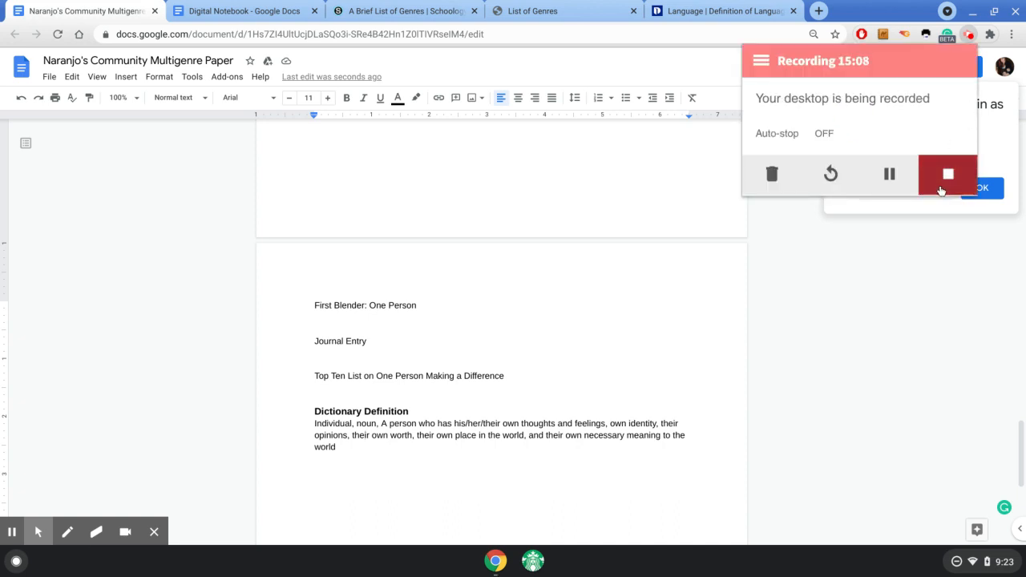